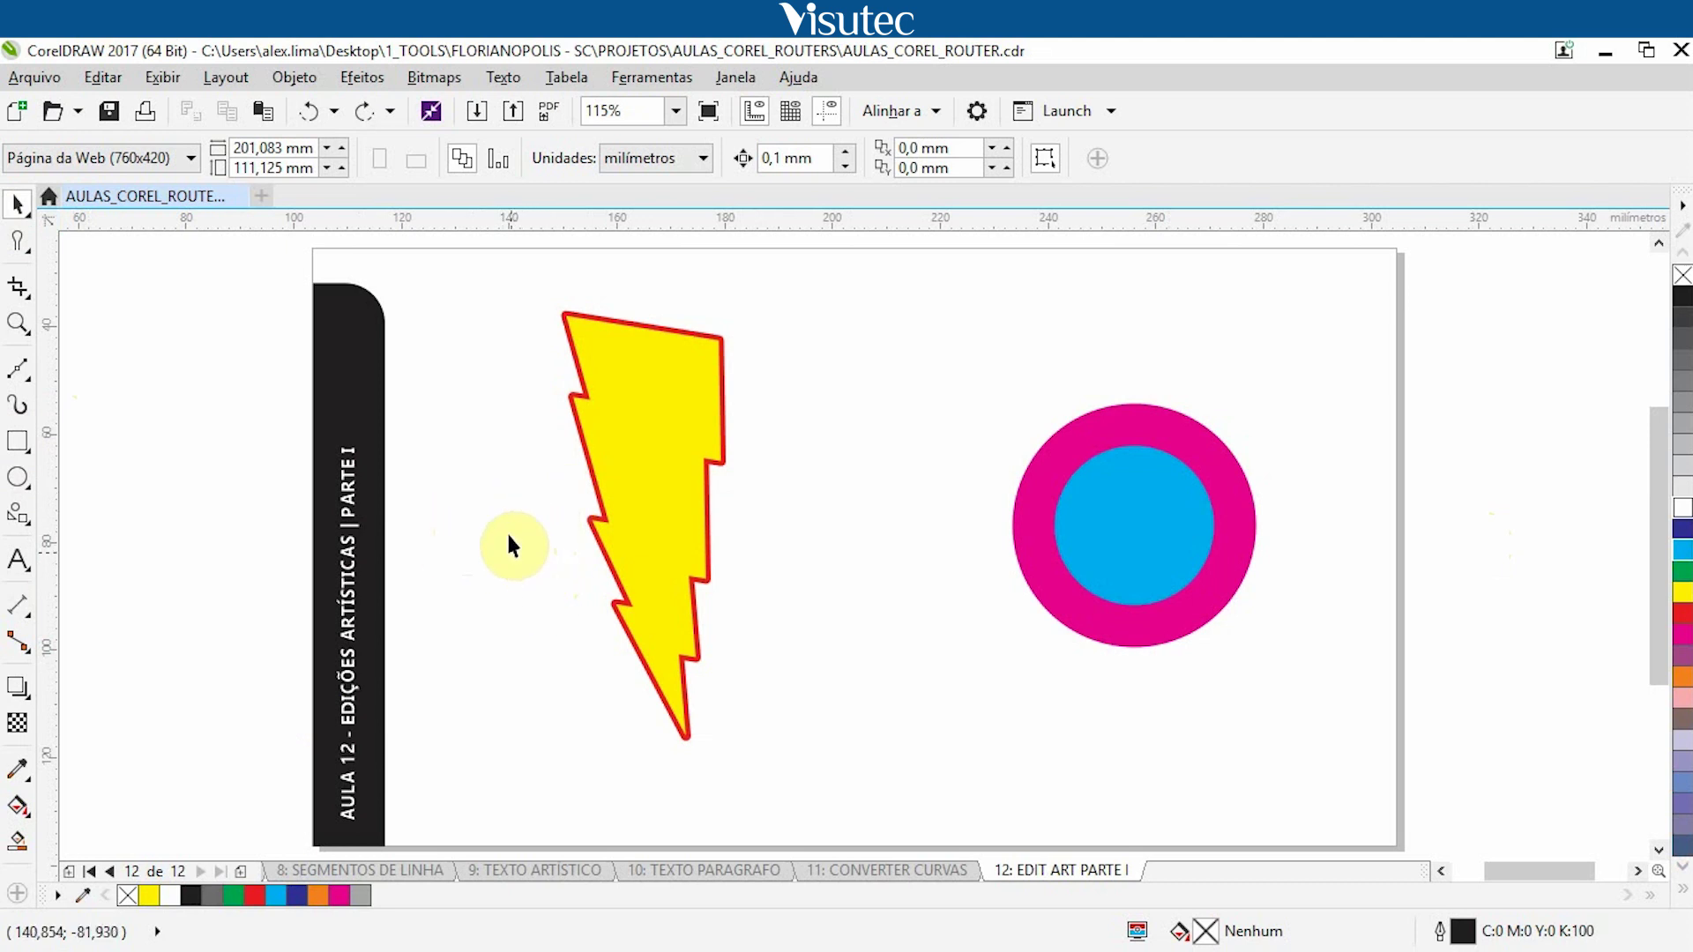
- Scale the lightning bolt down to about 71 mm high and stretch it to about 29 mm wide
{"action": "left_click", "coordinate": [661, 462]}
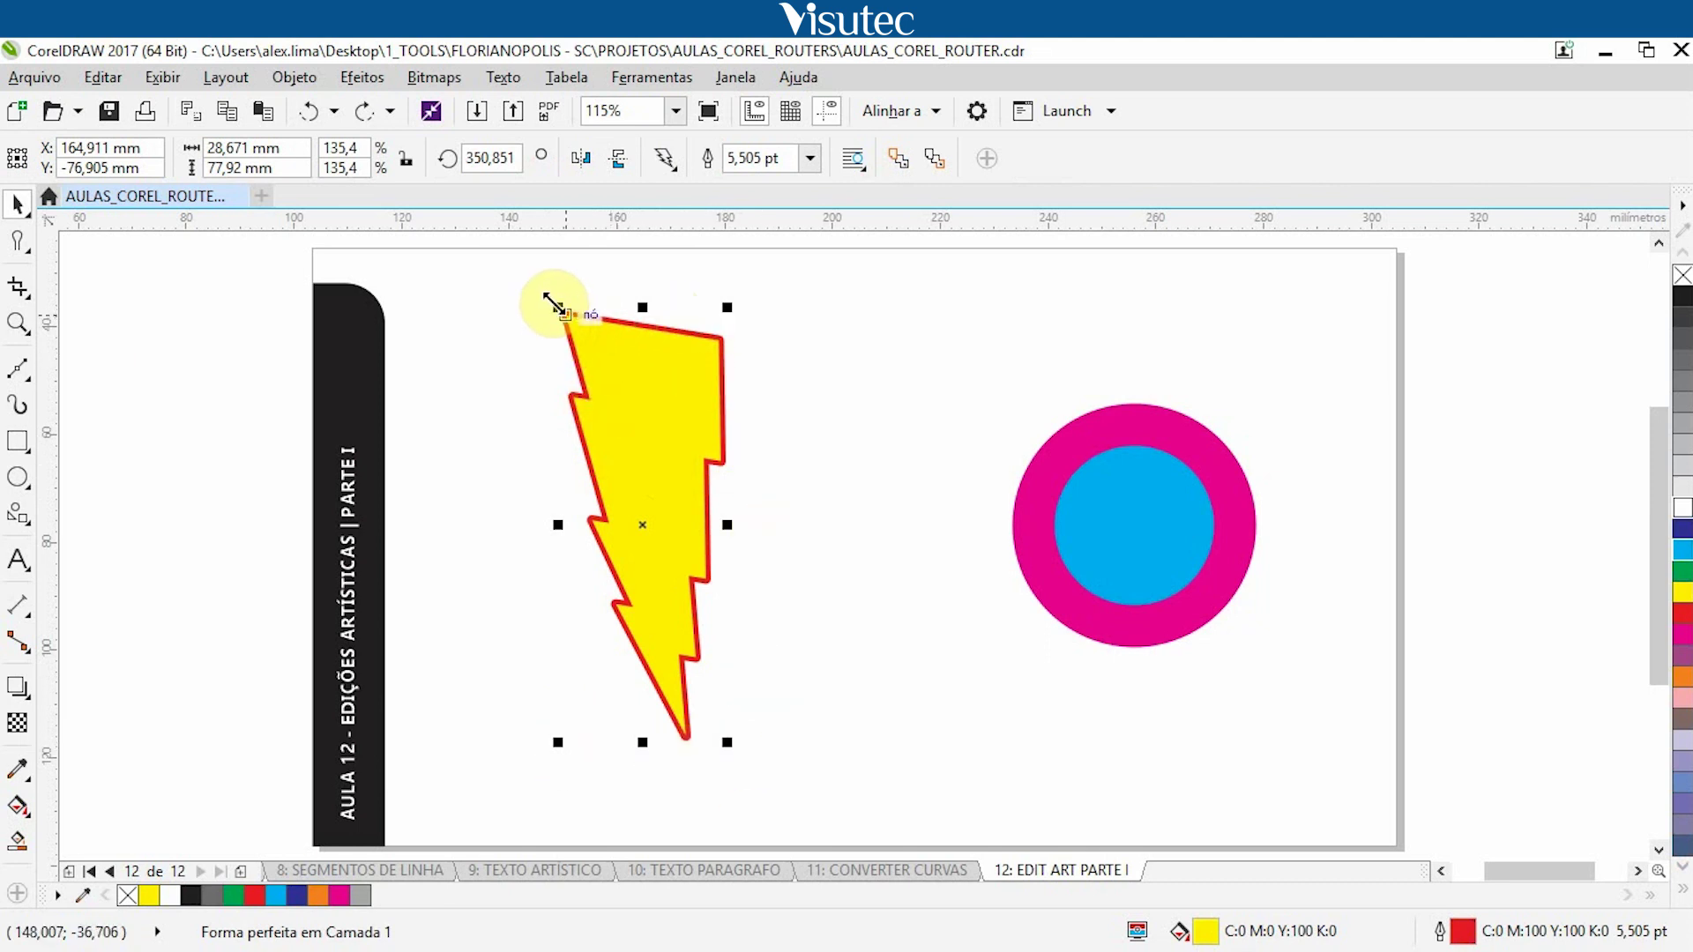
{"action": "left_click_drag", "start_coordinate": [554, 302], "coordinate": [570, 342]}
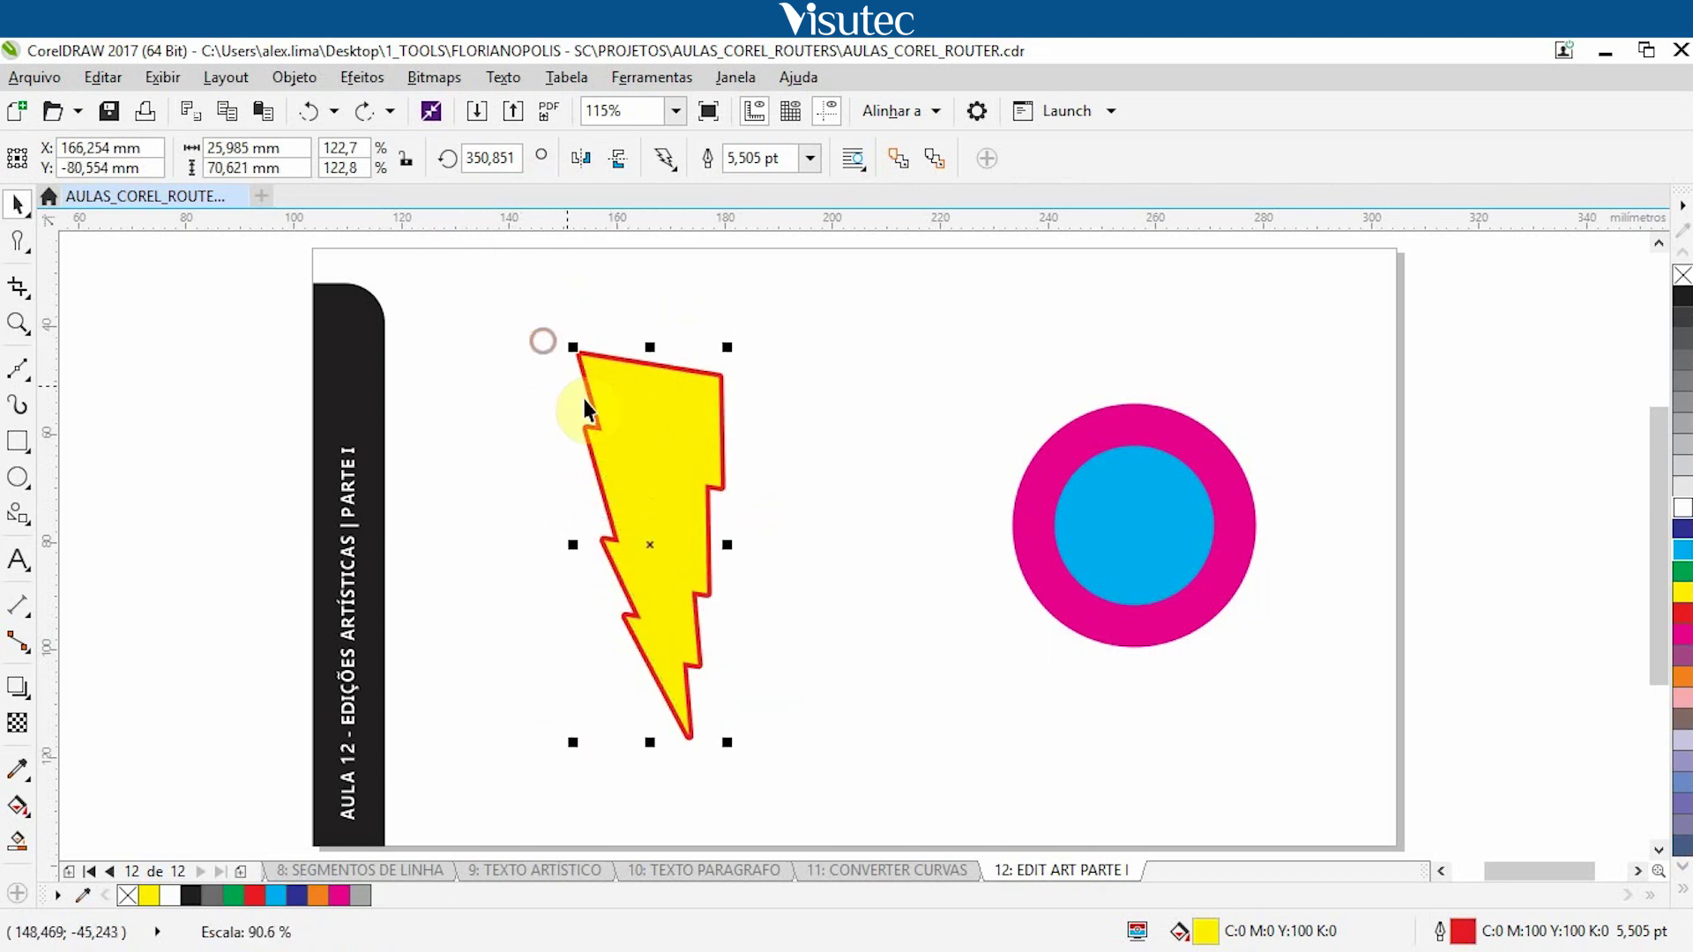
{"action": "mouse_move", "coordinate": [729, 544]}
{"action": "left_mouse_down"}
{"action": "mouse_move", "coordinate": [824, 540]}
{"action": "mouse_move", "coordinate": [742, 545]}
{"action": "left_mouse_up"}
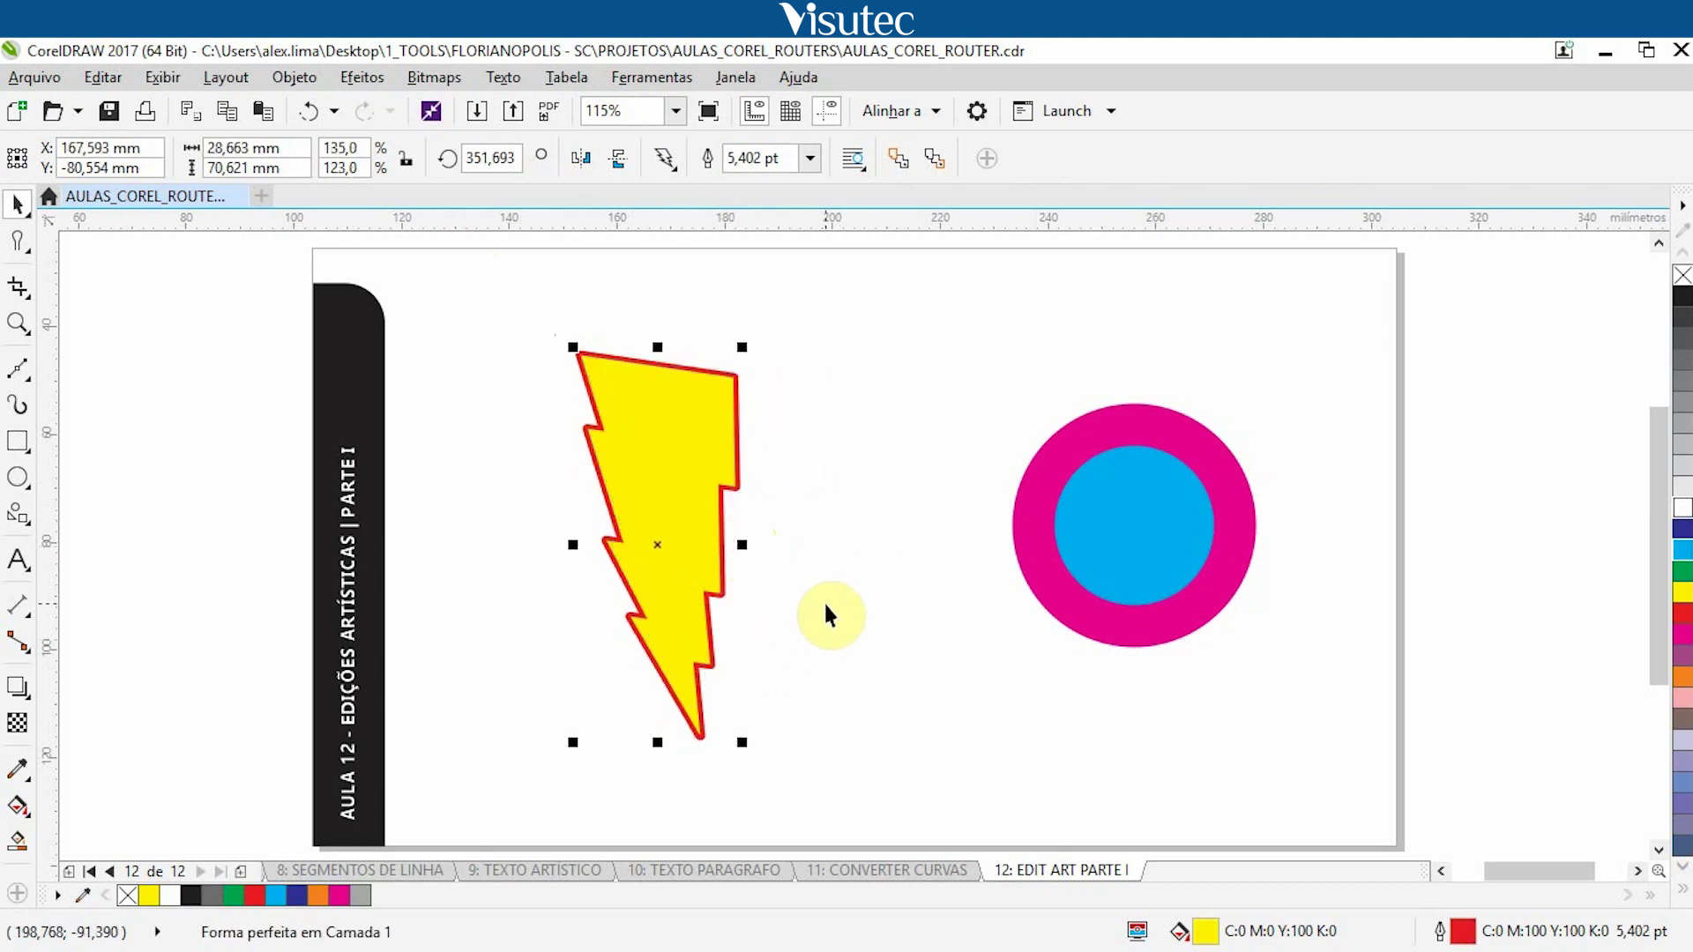
- Rotate the lightning bolt freehand, moving its rotation centre close to the shape's upper edge
{"action": "left_click", "coordinate": [700, 432]}
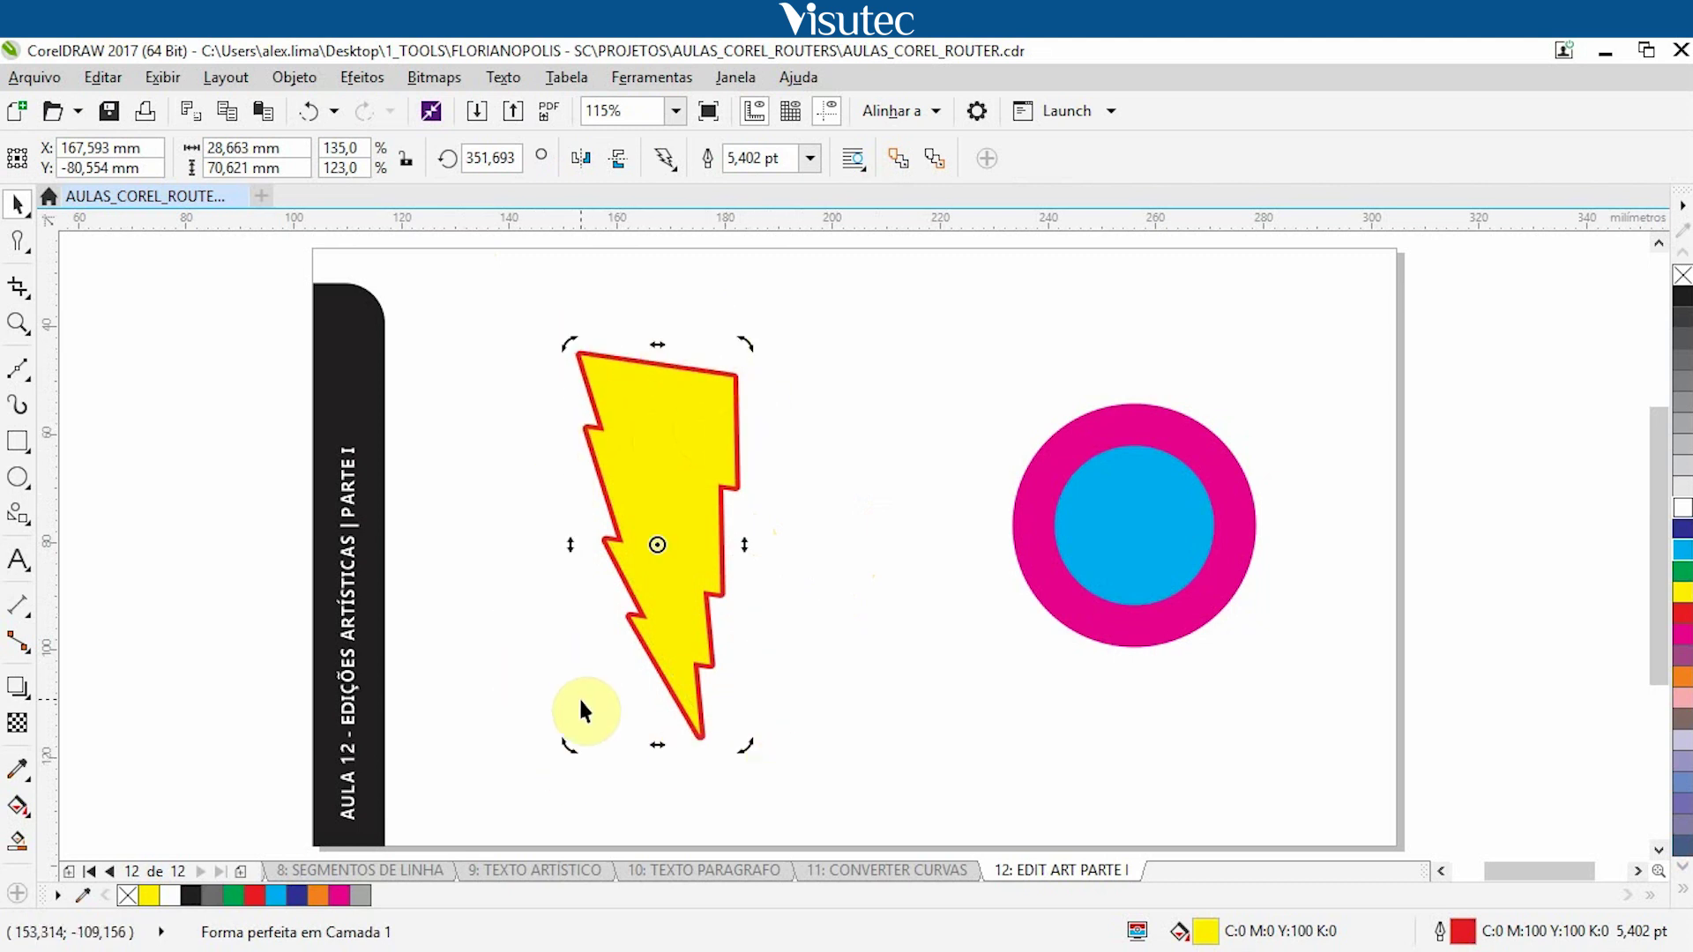
{"action": "left_click_drag", "start_coordinate": [749, 344], "coordinate": [861, 531]}
{"action": "left_click_drag", "start_coordinate": [849, 708], "coordinate": [903, 484]}
{"action": "left_click_drag", "start_coordinate": [667, 377], "coordinate": [632, 369]}
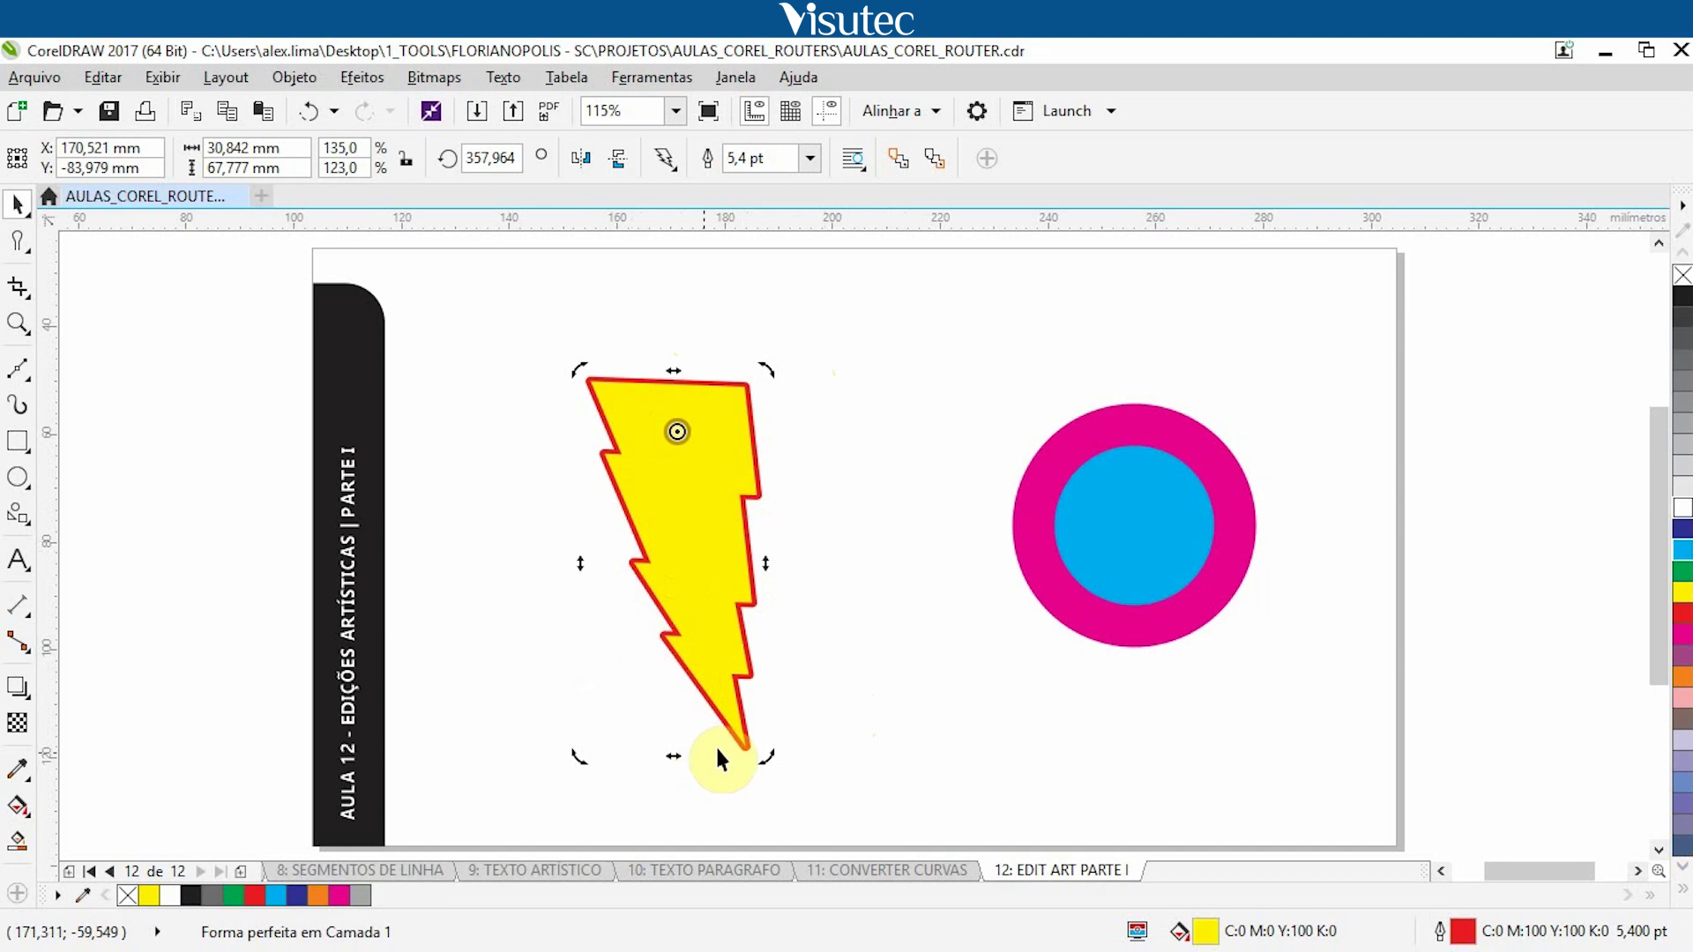
{"action": "left_click_drag", "start_coordinate": [766, 757], "coordinate": [986, 446]}
{"action": "left_click_drag", "start_coordinate": [1008, 526], "coordinate": [661, 744]}
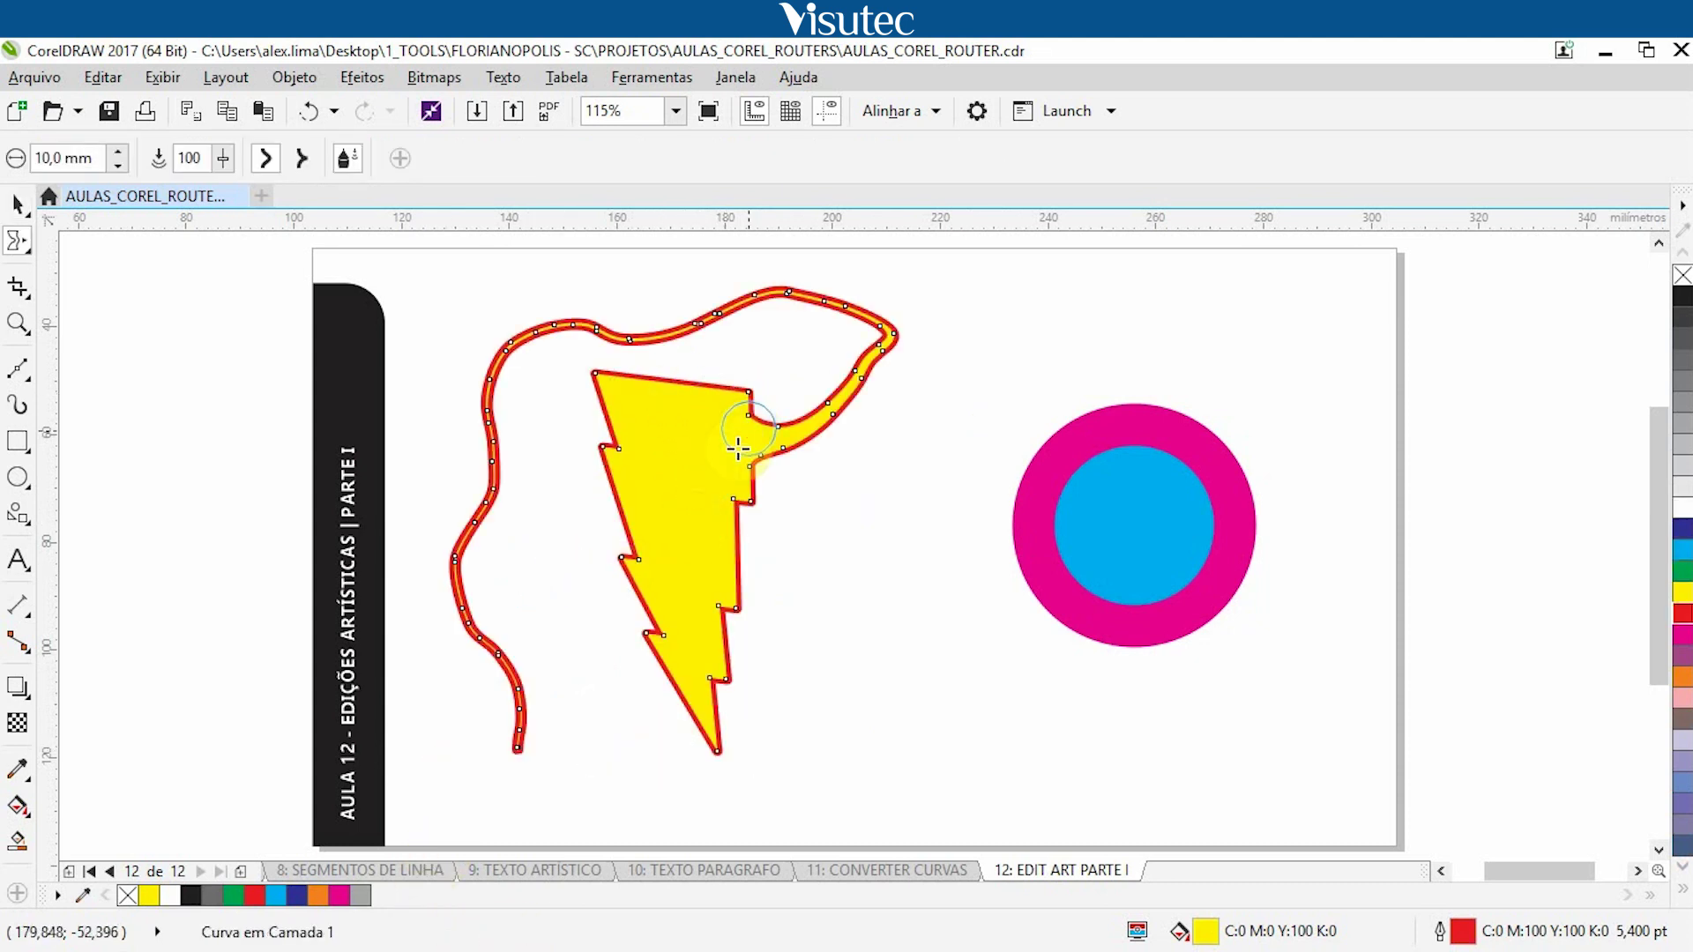
- Undo the smear on the lightning bolt, look over the shape-editing tools, and restore the smear
{"action": "key", "text": "ctrl+z"}
{"action": "left_click", "coordinate": [28, 252]}
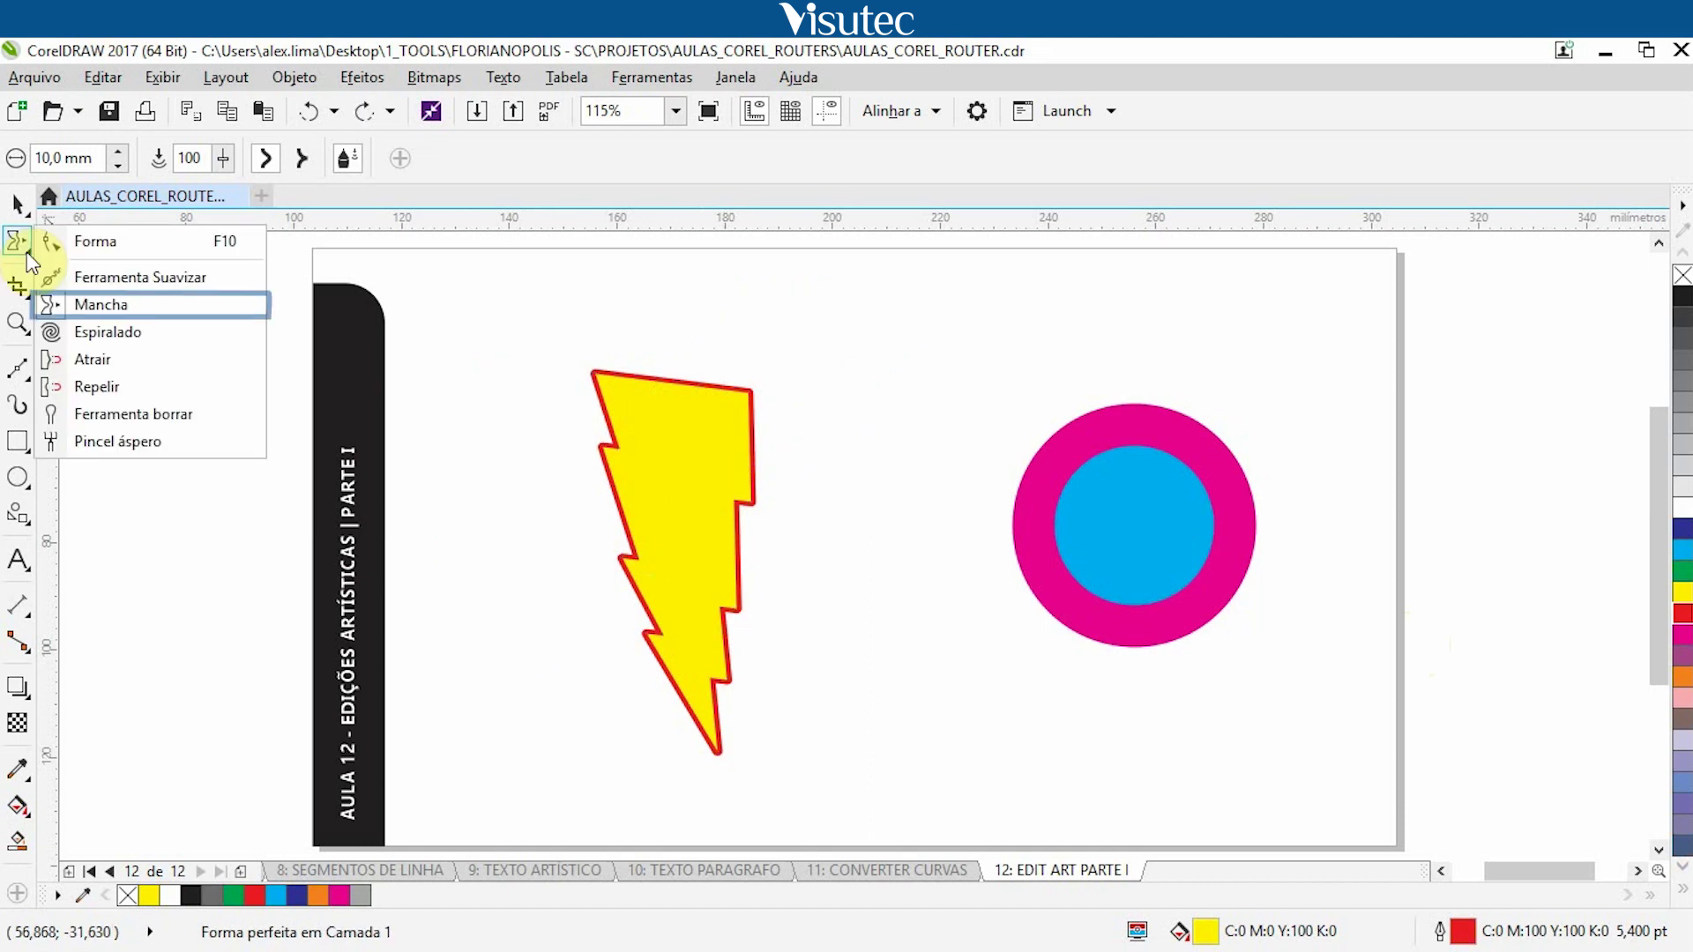
{"action": "key", "text": "ctrl+shift+z"}
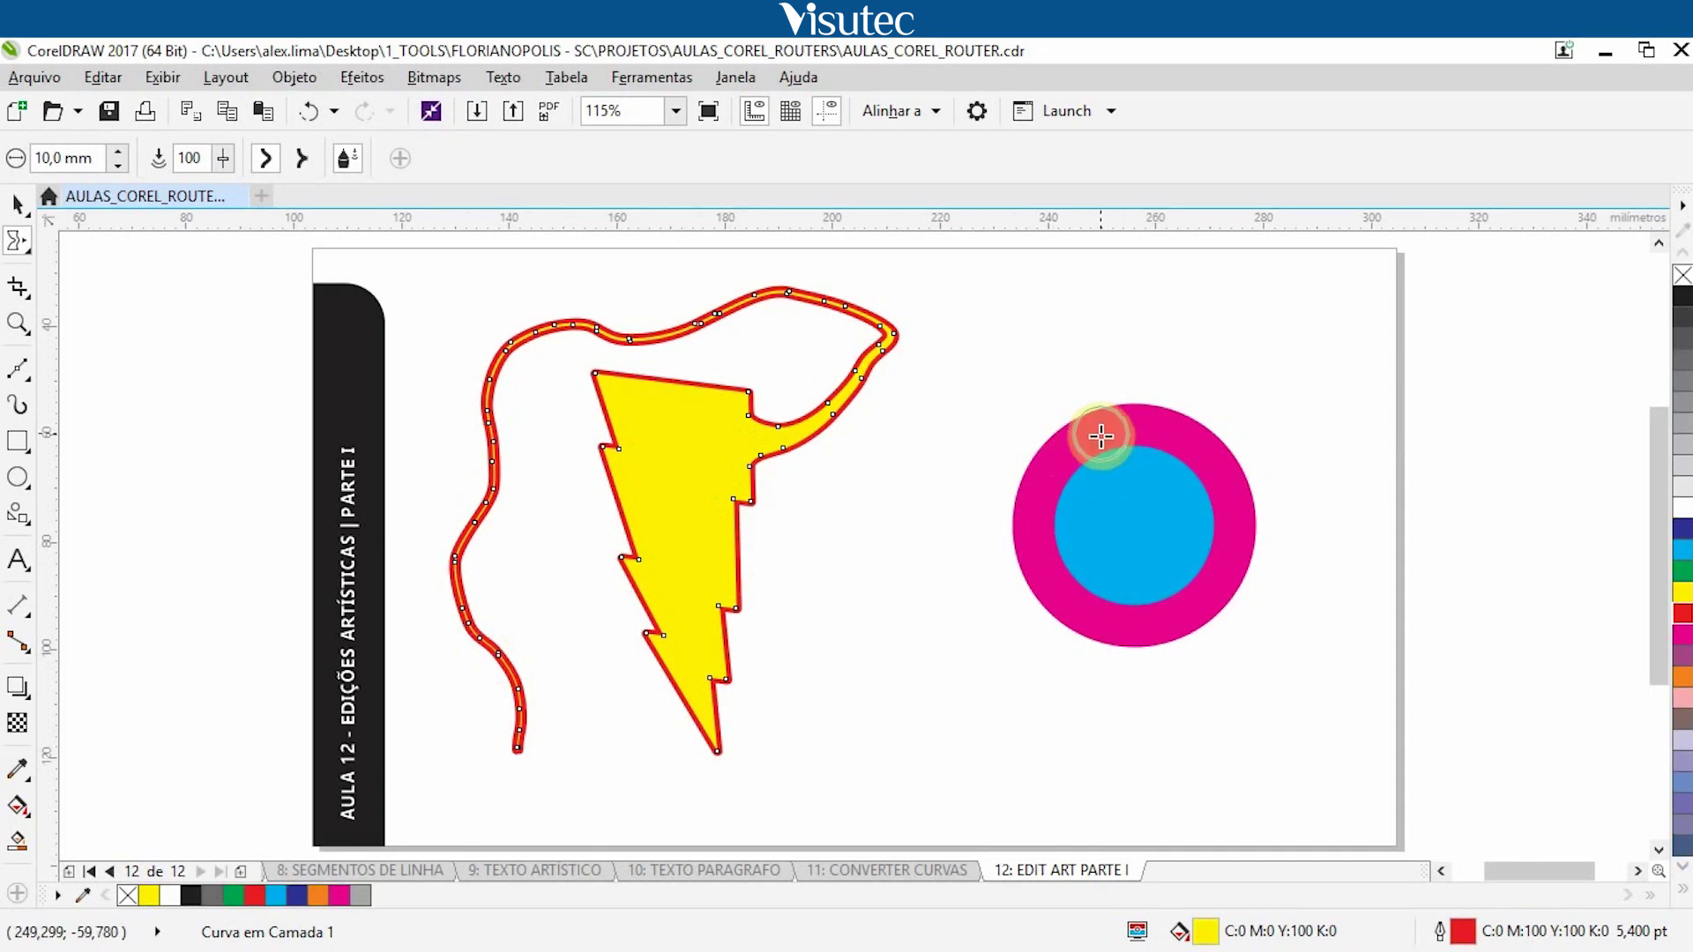
- Smear curved tails out of the grouped circles in several directions with the 10 mm Mancha tool
{"action": "left_click", "coordinate": [1140, 499]}
{"action": "mouse_move", "coordinate": [1171, 498]}
{"action": "left_mouse_down"}
{"action": "mouse_move", "coordinate": [1275, 392]}
{"action": "mouse_move", "coordinate": [1342, 381]}
{"action": "mouse_move", "coordinate": [1371, 483]}
{"action": "mouse_move", "coordinate": [1331, 542]}
{"action": "left_mouse_up"}
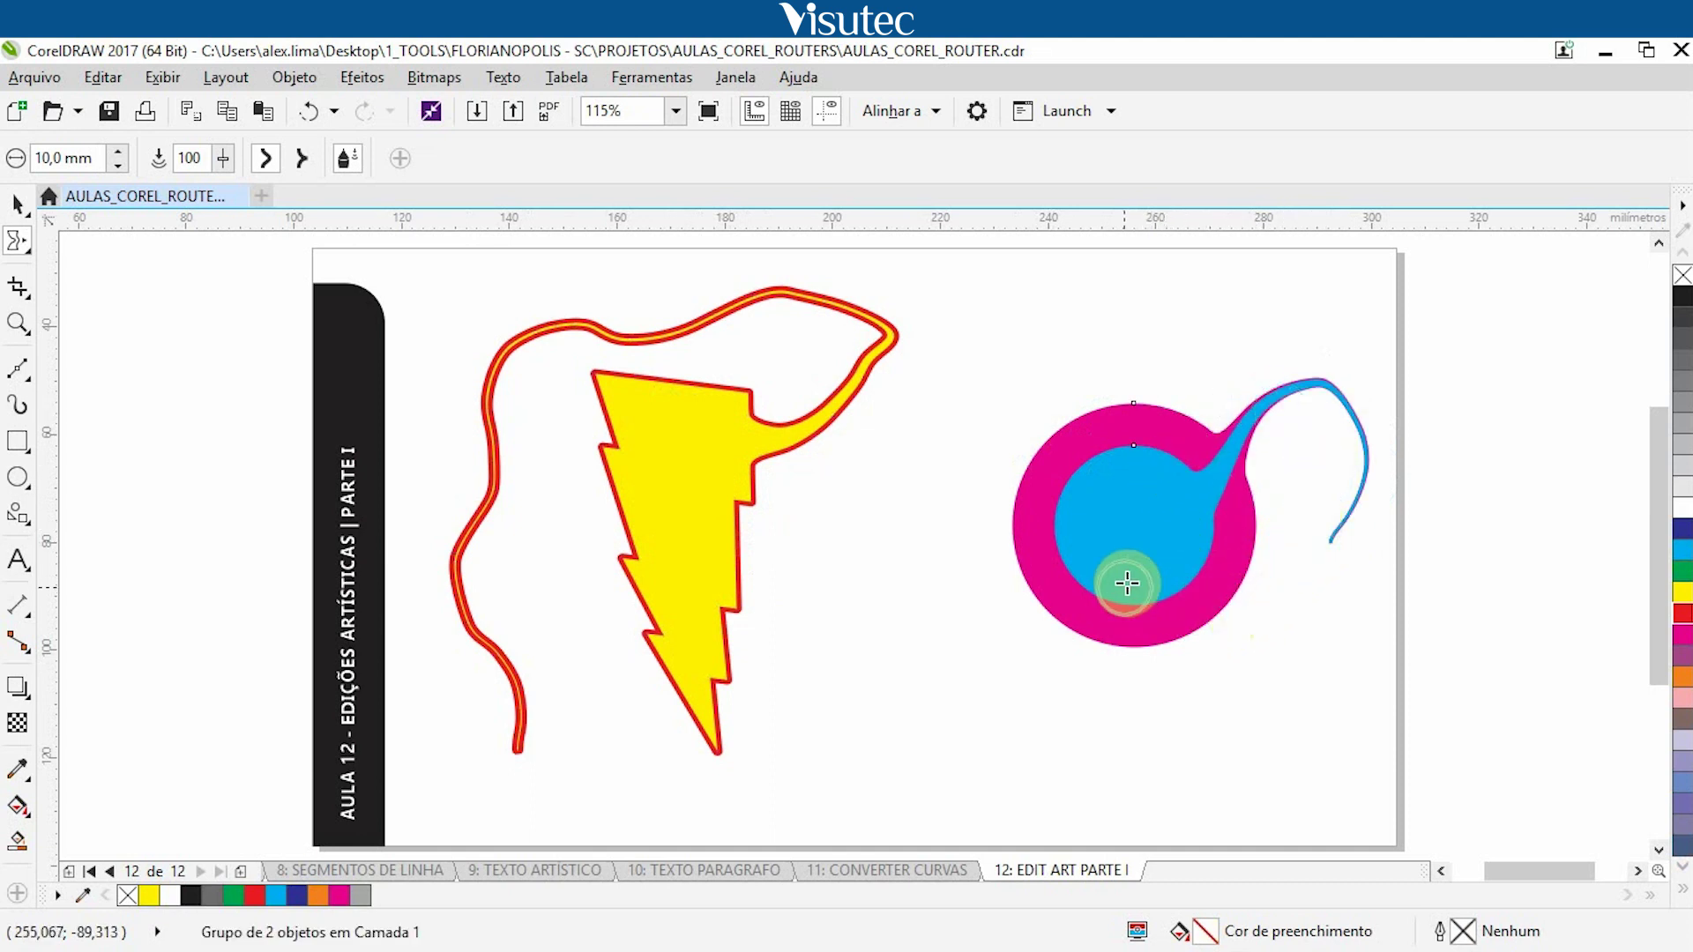
{"action": "mouse_move", "coordinate": [1116, 532]}
{"action": "left_mouse_down"}
{"action": "mouse_move", "coordinate": [922, 544]}
{"action": "mouse_move", "coordinate": [903, 607]}
{"action": "mouse_move", "coordinate": [920, 635]}
{"action": "mouse_move", "coordinate": [993, 620]}
{"action": "mouse_move", "coordinate": [998, 635]}
{"action": "mouse_move", "coordinate": [992, 678]}
{"action": "mouse_move", "coordinate": [950, 701]}
{"action": "left_mouse_up"}
{"action": "mouse_move", "coordinate": [1152, 498]}
{"action": "left_mouse_down"}
{"action": "mouse_move", "coordinate": [1132, 538]}
{"action": "mouse_move", "coordinate": [1276, 642]}
{"action": "mouse_move", "coordinate": [1238, 727]}
{"action": "mouse_move", "coordinate": [1097, 734]}
{"action": "mouse_move", "coordinate": [1089, 790]}
{"action": "left_mouse_up"}
{"action": "mouse_move", "coordinate": [1113, 572]}
{"action": "left_mouse_down"}
{"action": "mouse_move", "coordinate": [1076, 341]}
{"action": "mouse_move", "coordinate": [1144, 302]}
{"action": "mouse_move", "coordinate": [1201, 303]}
{"action": "mouse_move", "coordinate": [1244, 257]}
{"action": "left_mouse_up"}
{"action": "mouse_move", "coordinate": [1124, 588]}
{"action": "left_mouse_down"}
{"action": "mouse_move", "coordinate": [1022, 731]}
{"action": "mouse_move", "coordinate": [977, 771]}
{"action": "mouse_move", "coordinate": [912, 754]}
{"action": "mouse_move", "coordinate": [876, 696]}
{"action": "mouse_move", "coordinate": [851, 553]}
{"action": "mouse_move", "coordinate": [897, 518]}
{"action": "mouse_move", "coordinate": [932, 438]}
{"action": "left_mouse_up"}
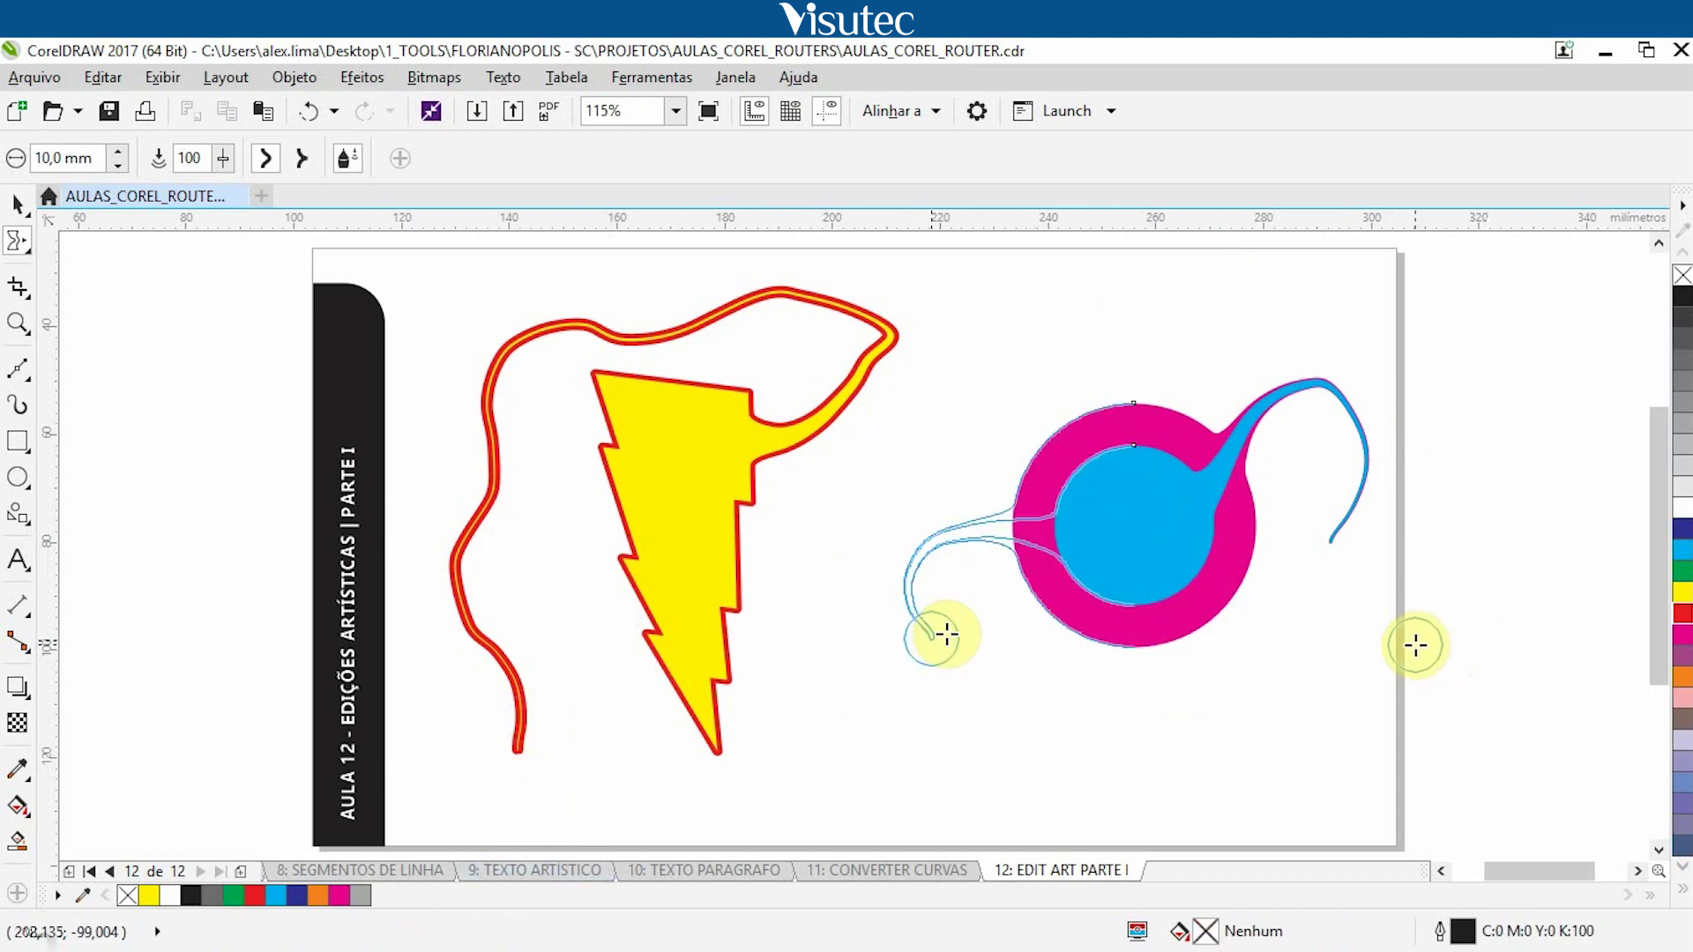
- Undo the smears on the grouped circles and on the lightning bolt
{"action": "key", "text": "ctrl+z"}
{"action": "key", "text": "ctrl+z"}
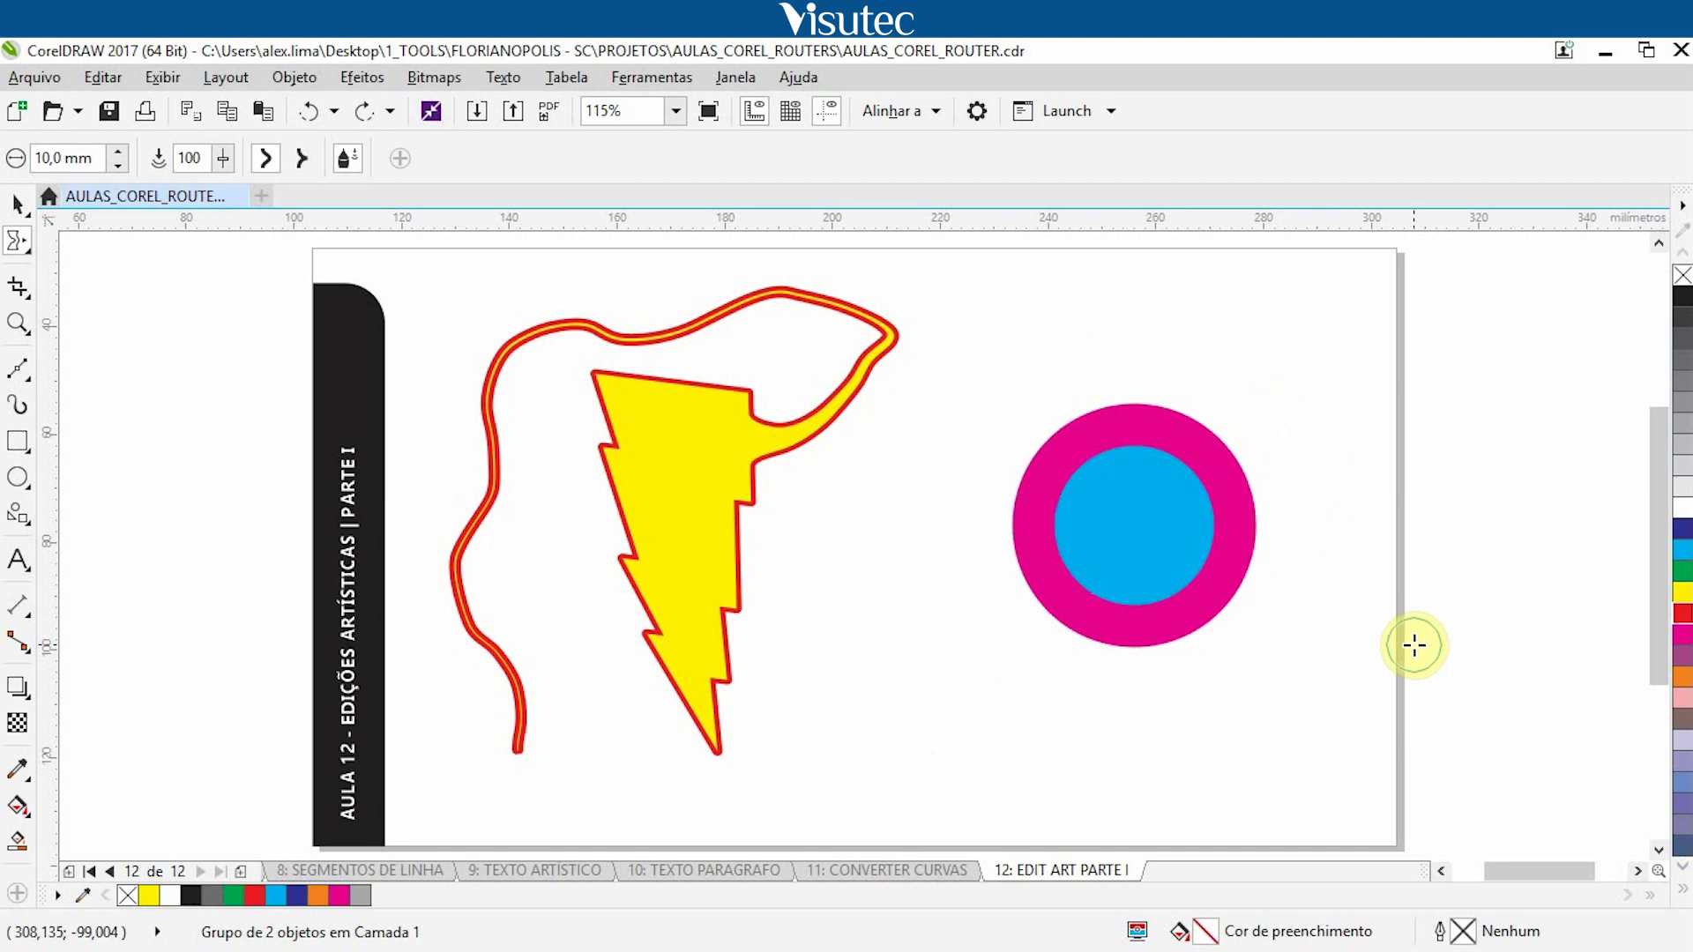
{"action": "left_click", "coordinate": [1069, 594]}
{"action": "key", "text": "ctrl+z"}
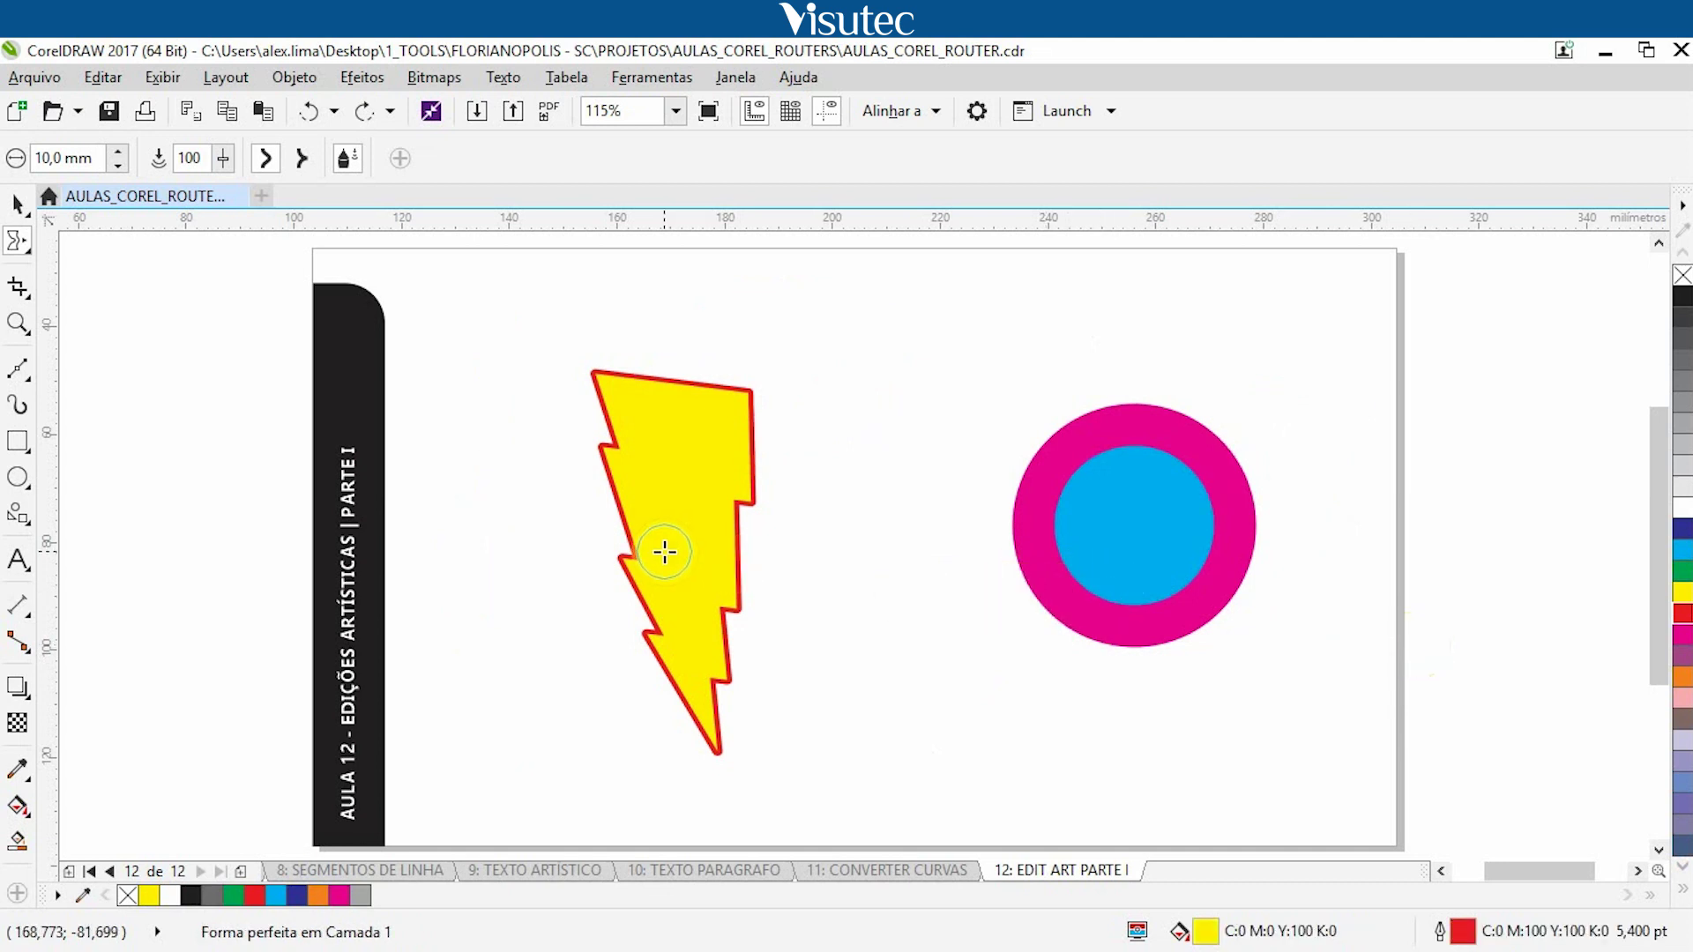
- Activate the Ferramenta borrar brush and set its dry-out value to 10
{"action": "left_click", "coordinate": [14, 251]}
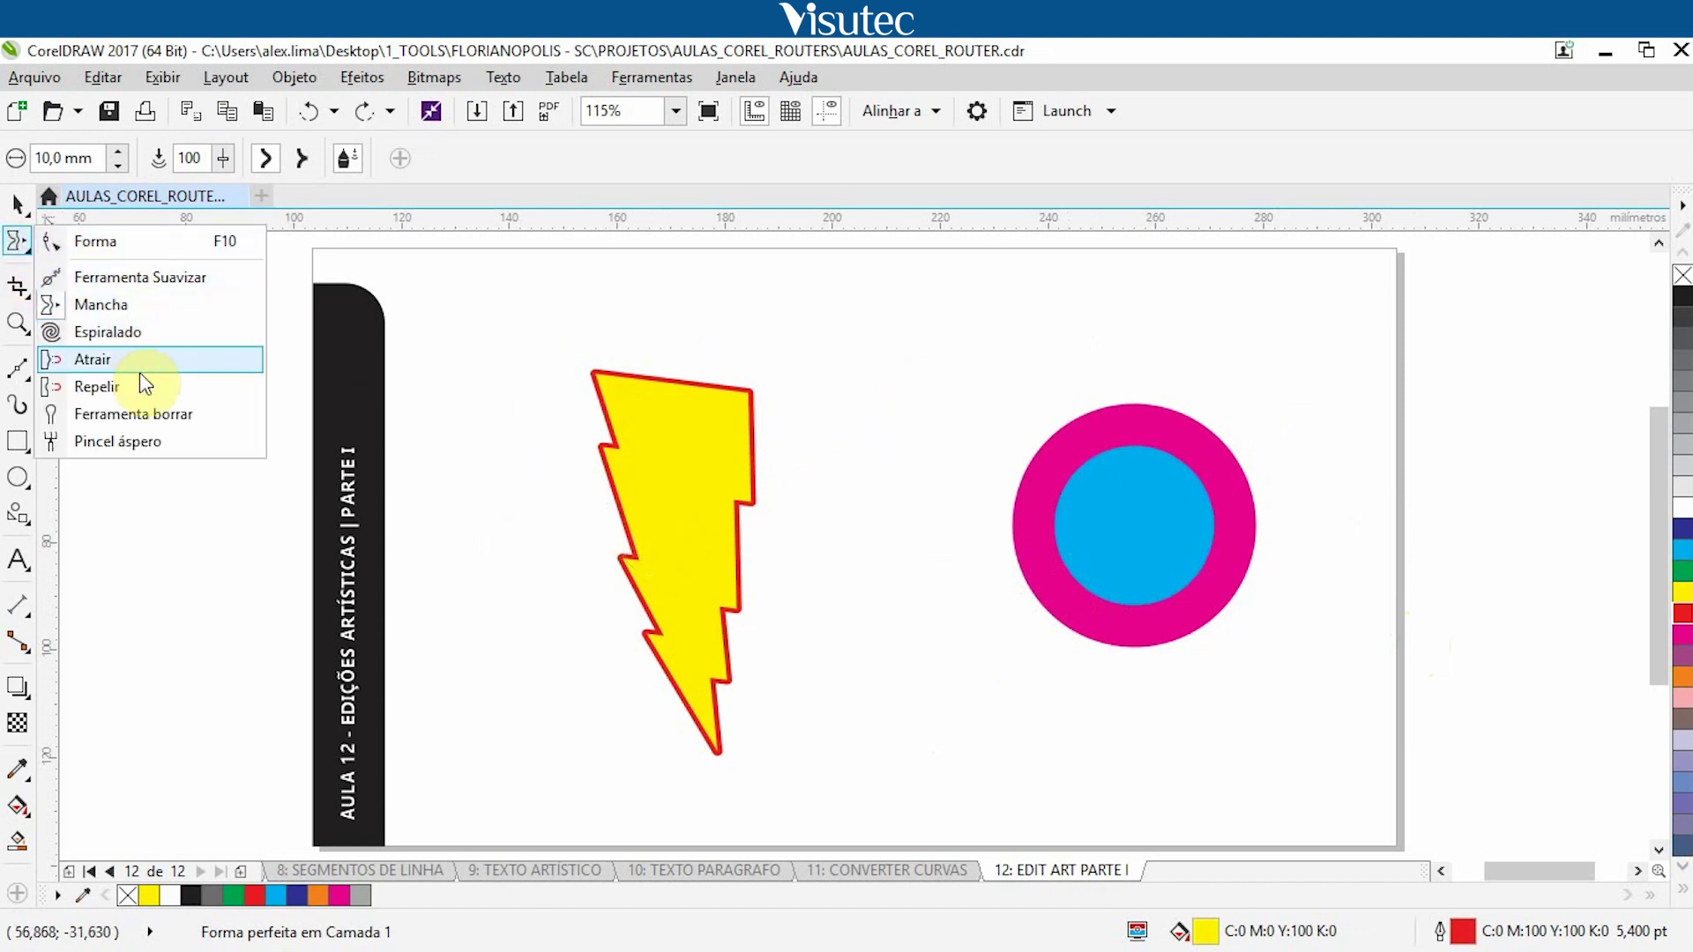
{"action": "left_click", "coordinate": [130, 416]}
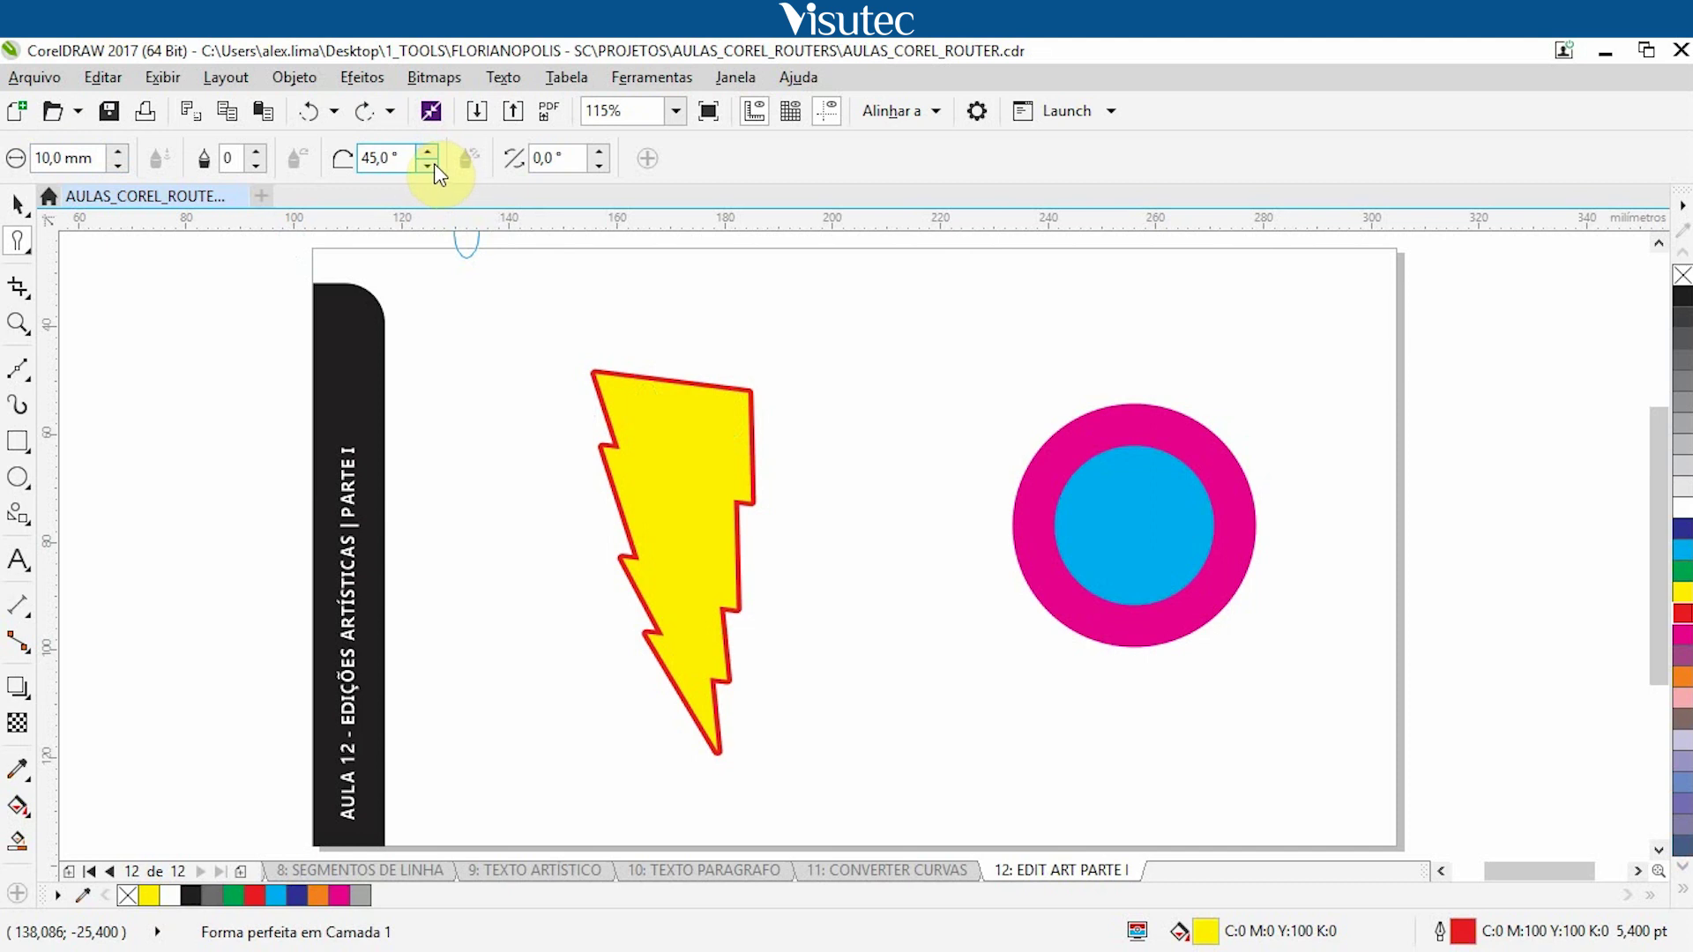
{"action": "left_click", "coordinate": [255, 163]}
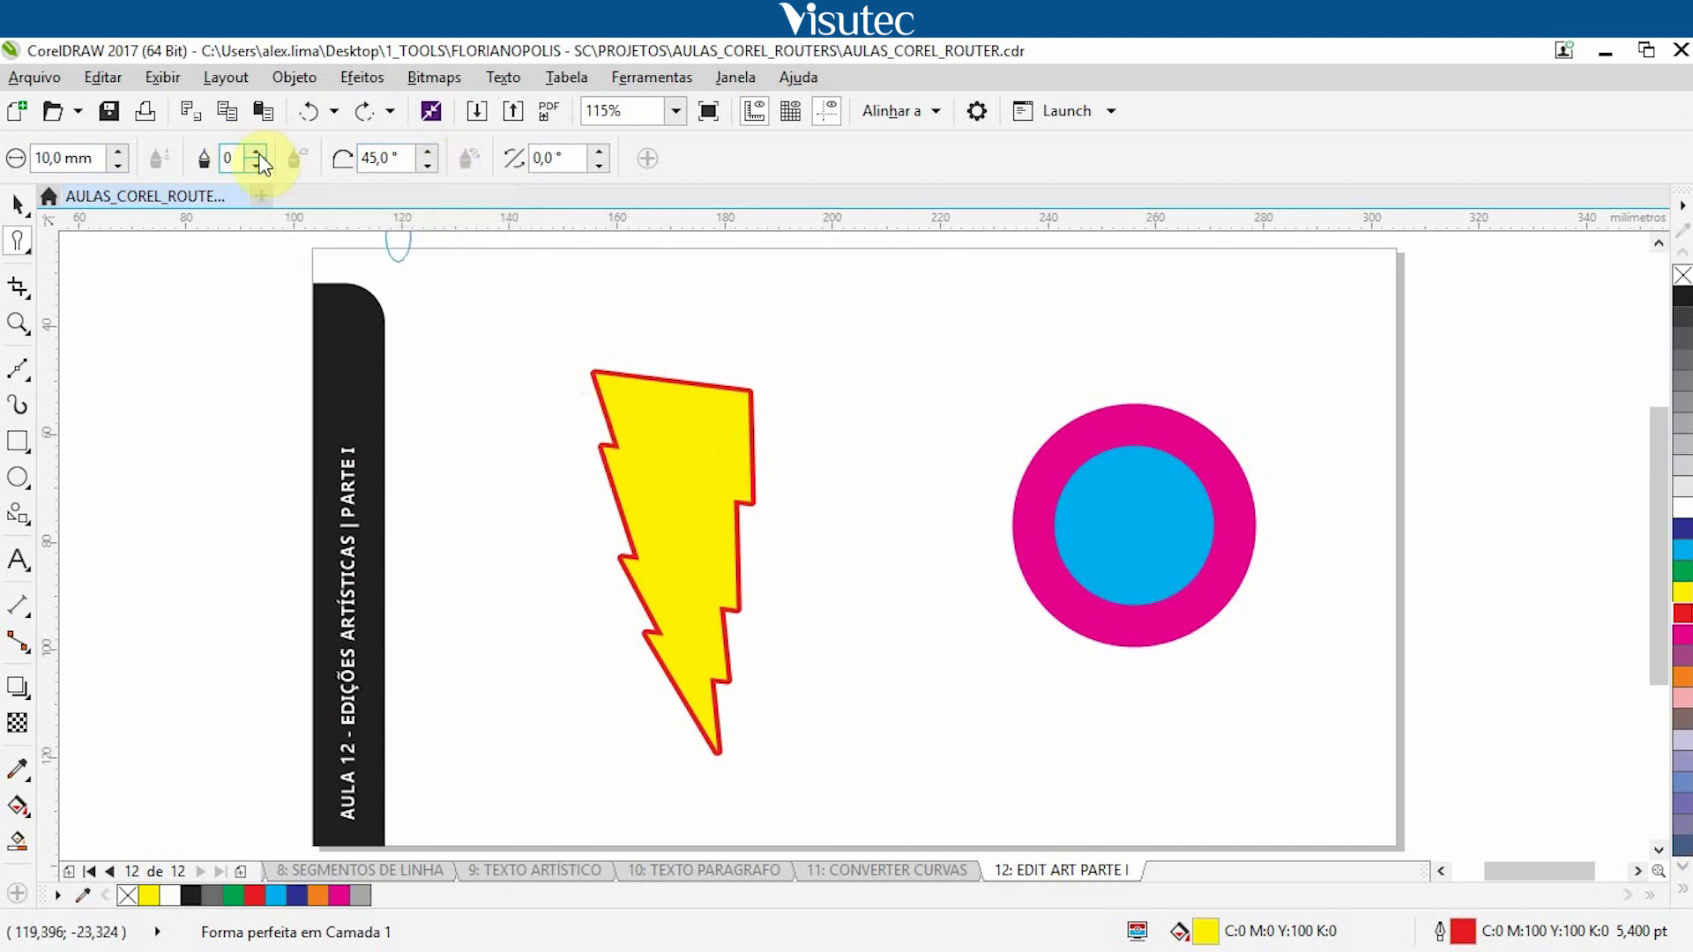
{"action": "left_click", "coordinate": [257, 155]}
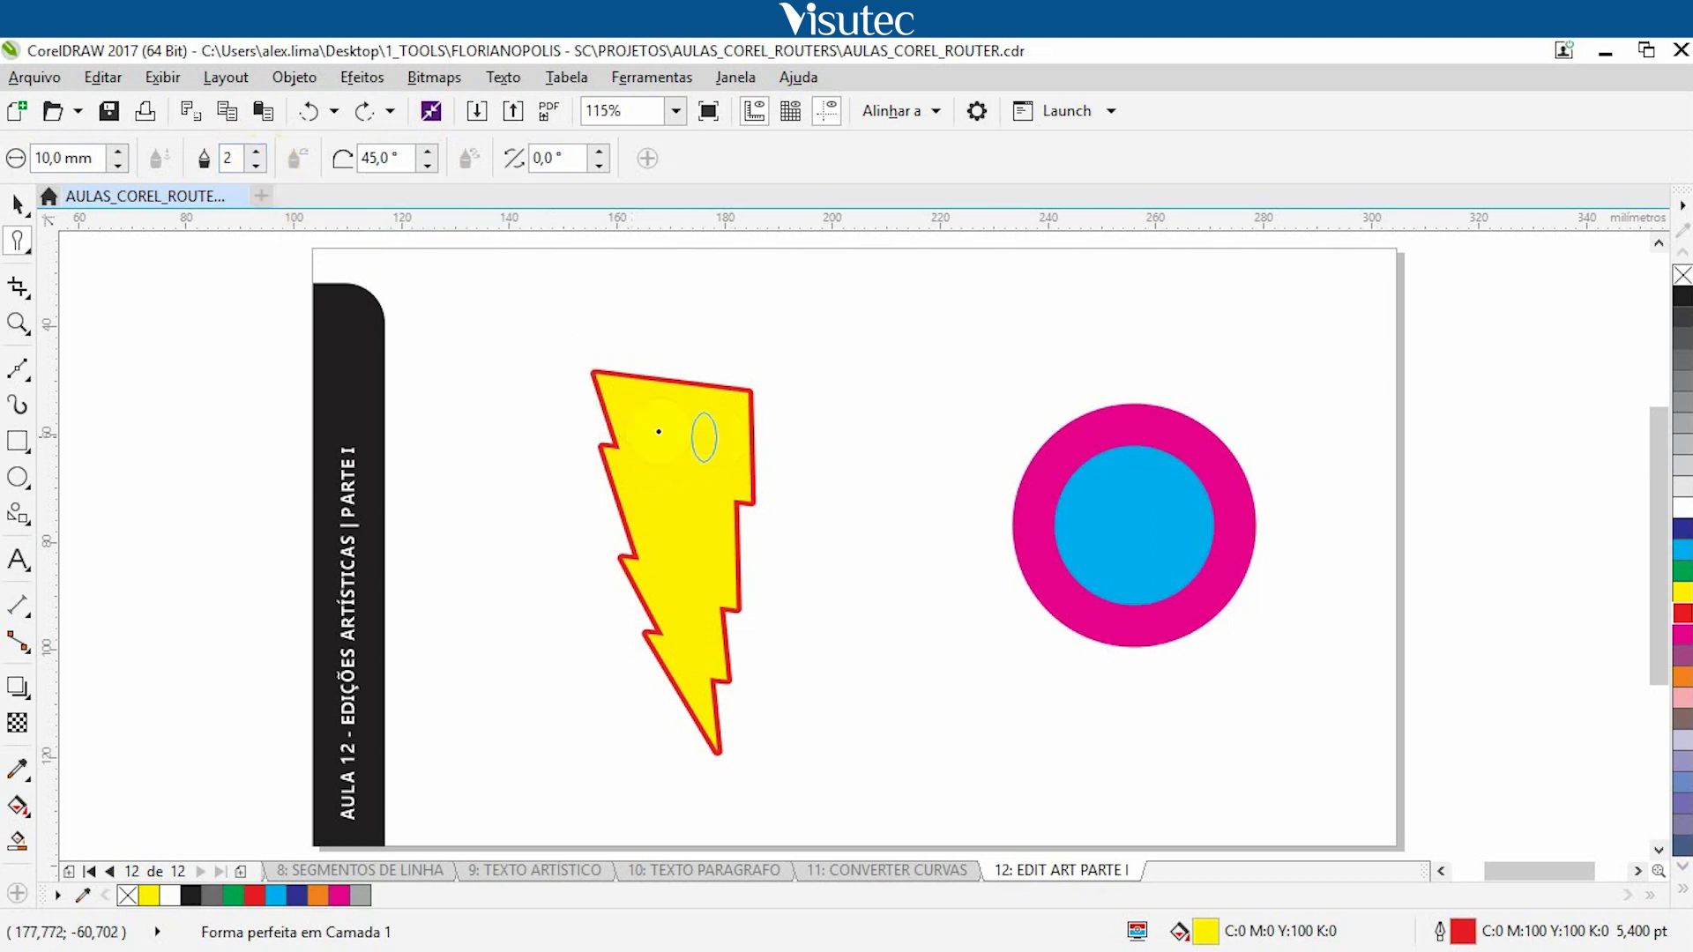
{"action": "left_click", "coordinate": [253, 155]}
{"action": "left_click", "coordinate": [255, 153]}
{"action": "left_click", "coordinate": [255, 154]}
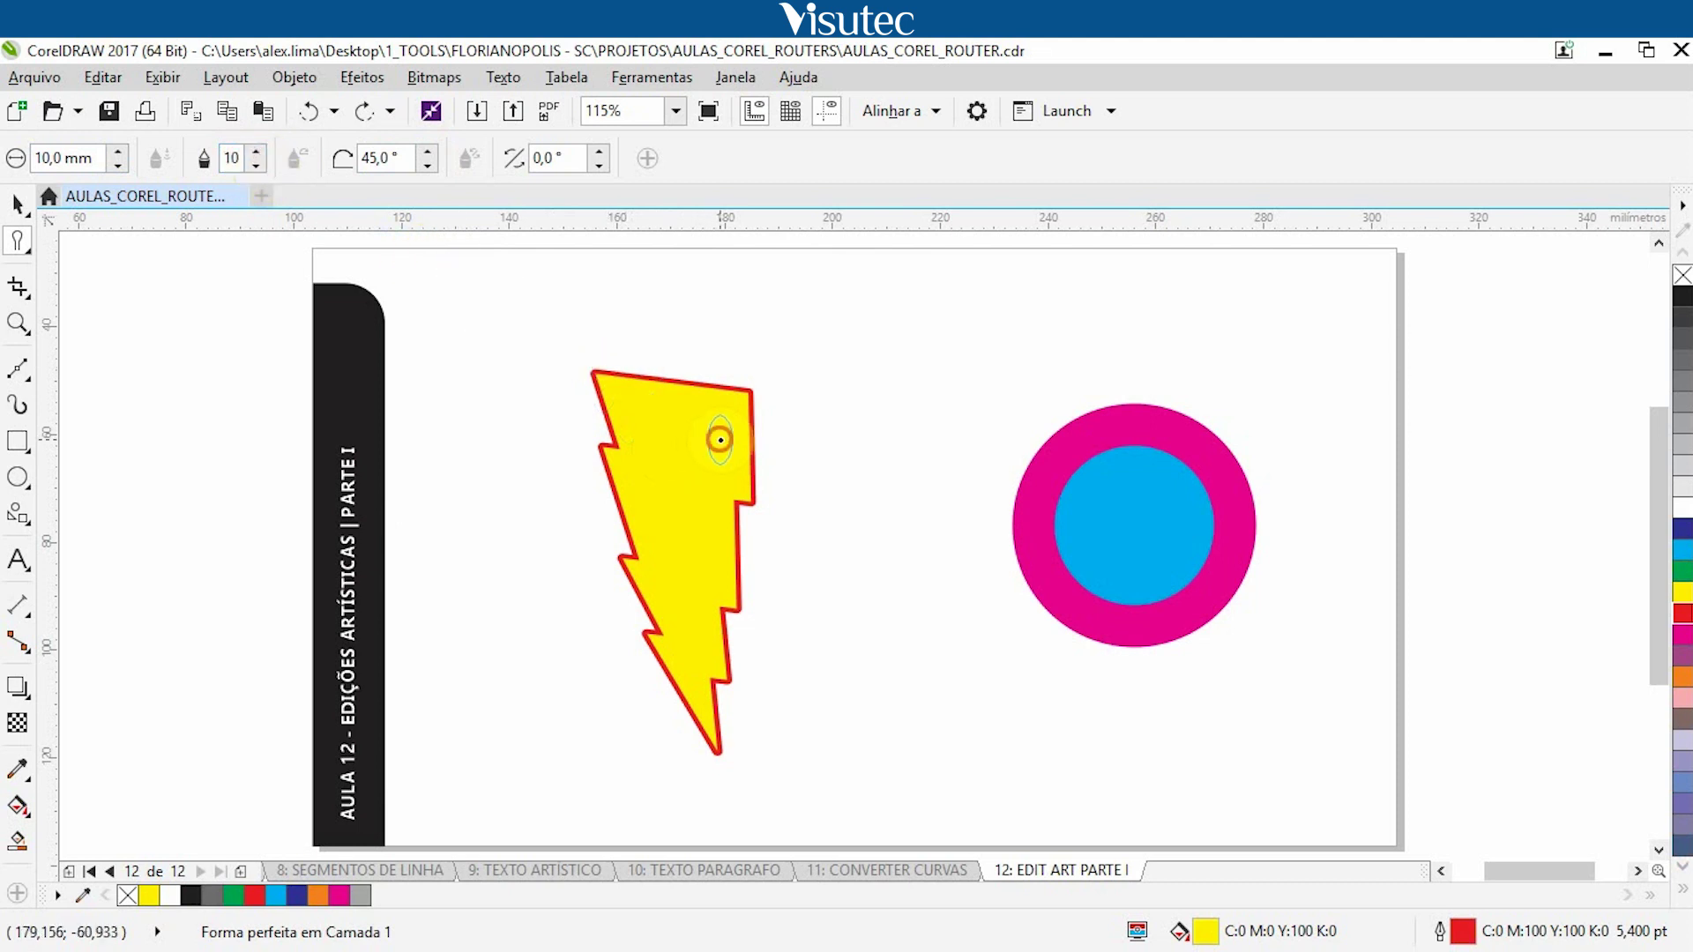
- Smudge two short spikes out of the bolt's upper part, and a long curved tail from its right edge with dry-out 2
{"action": "left_click_drag", "start_coordinate": [746, 438], "coordinate": [820, 402]}
{"action": "mouse_move", "coordinate": [672, 392]}
{"action": "left_mouse_down"}
{"action": "mouse_move", "coordinate": [662, 333]}
{"action": "mouse_move", "coordinate": [680, 299]}
{"action": "left_mouse_up"}
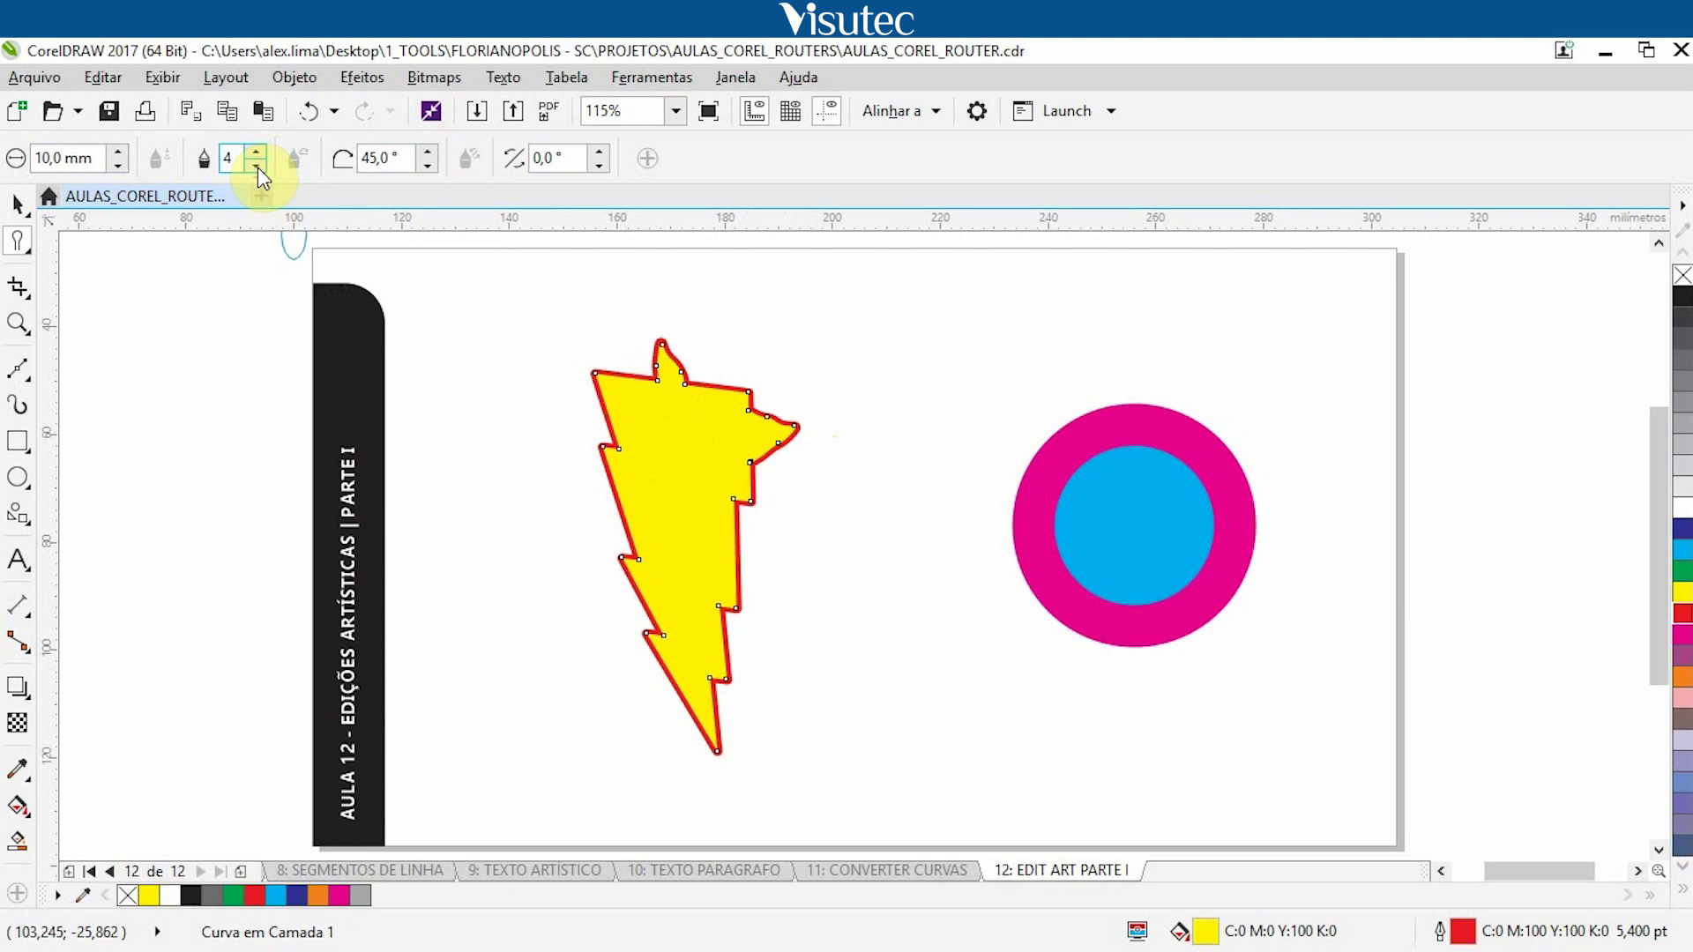
{"action": "left_click", "coordinate": [257, 167]}
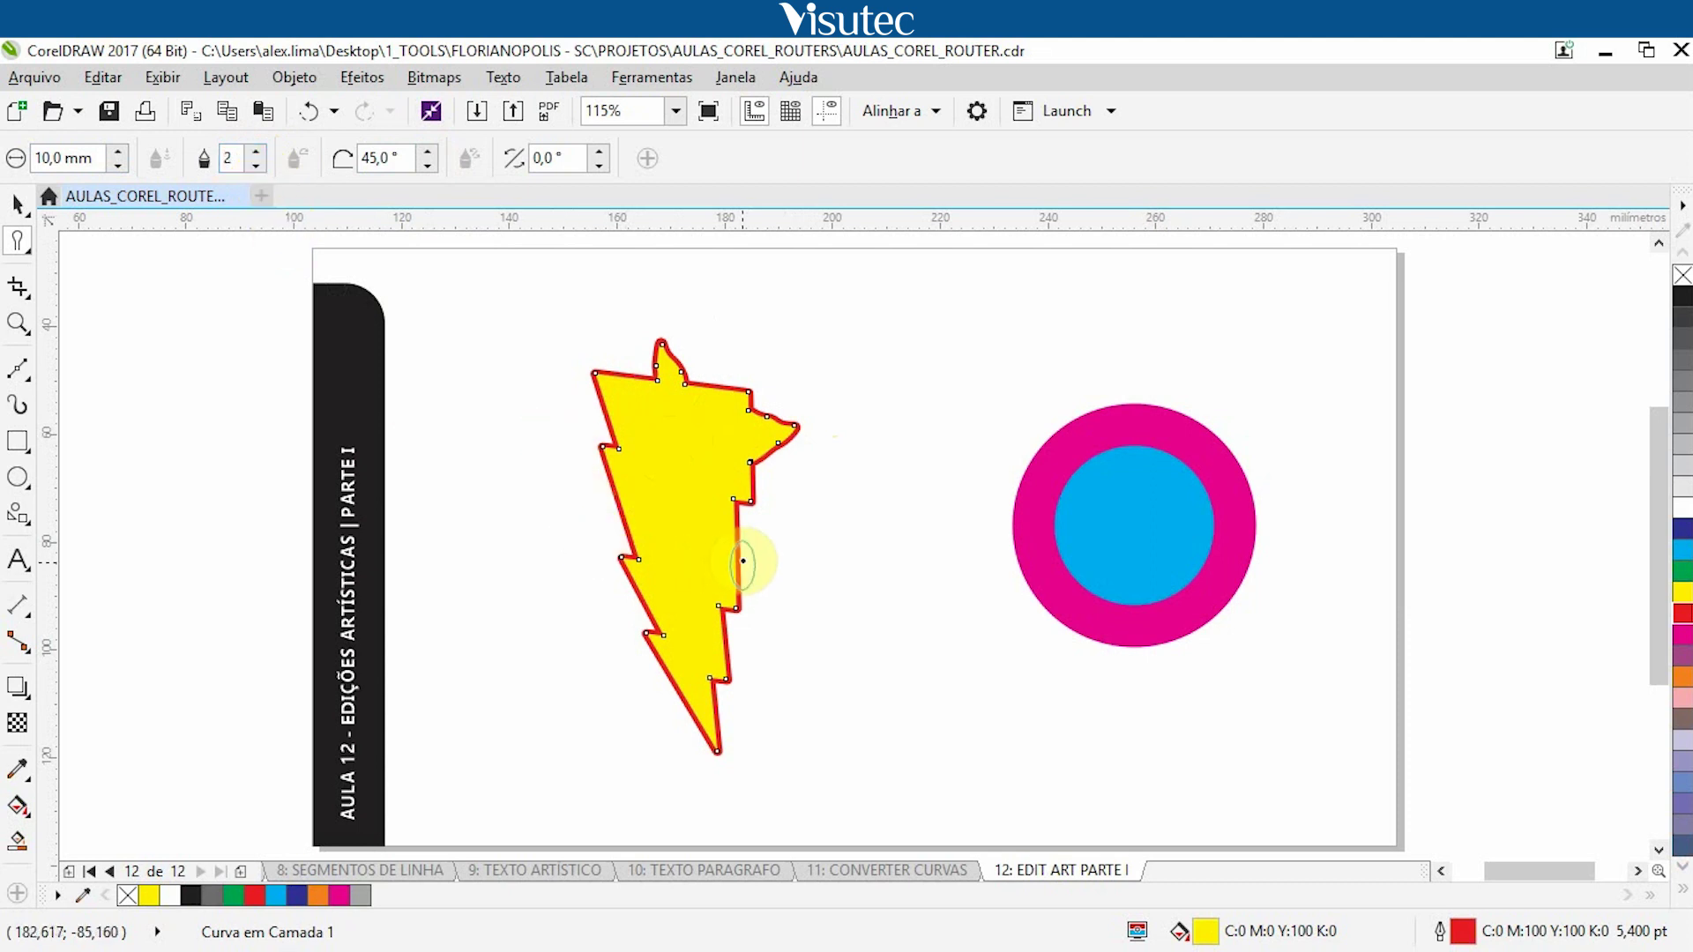
{"action": "mouse_move", "coordinate": [733, 556]}
{"action": "left_mouse_down"}
{"action": "mouse_move", "coordinate": [819, 574]}
{"action": "mouse_move", "coordinate": [818, 696]}
{"action": "mouse_move", "coordinate": [845, 729]}
{"action": "mouse_move", "coordinate": [999, 718]}
{"action": "left_mouse_up"}
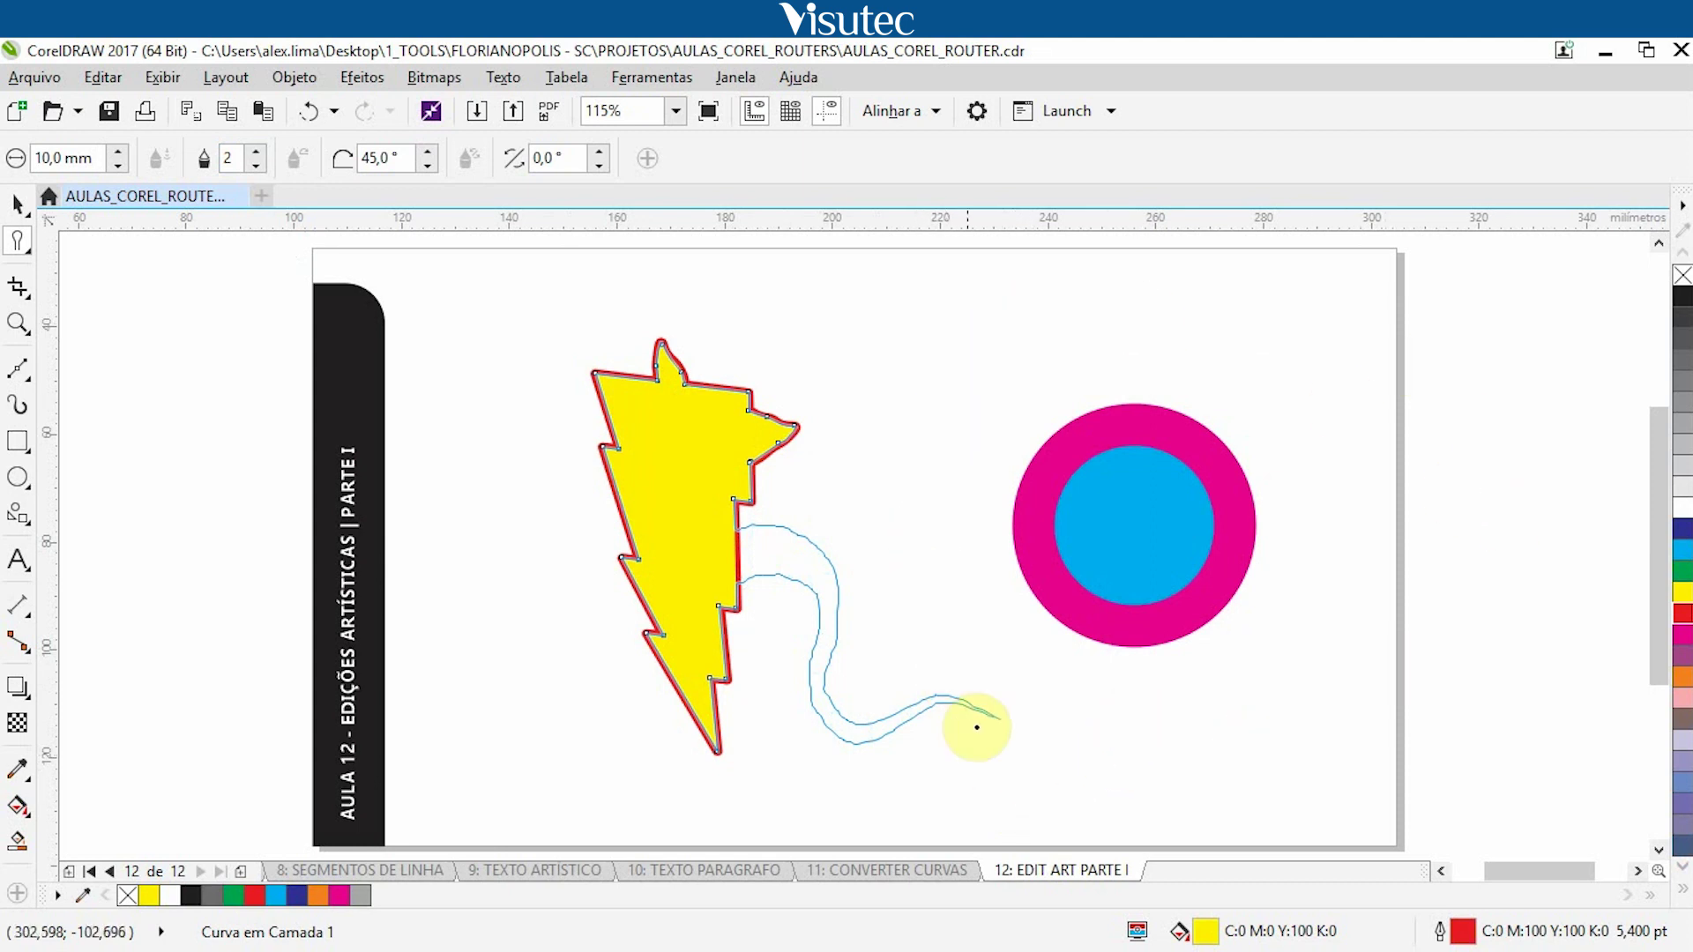
{"action": "left_click", "coordinate": [608, 786]}
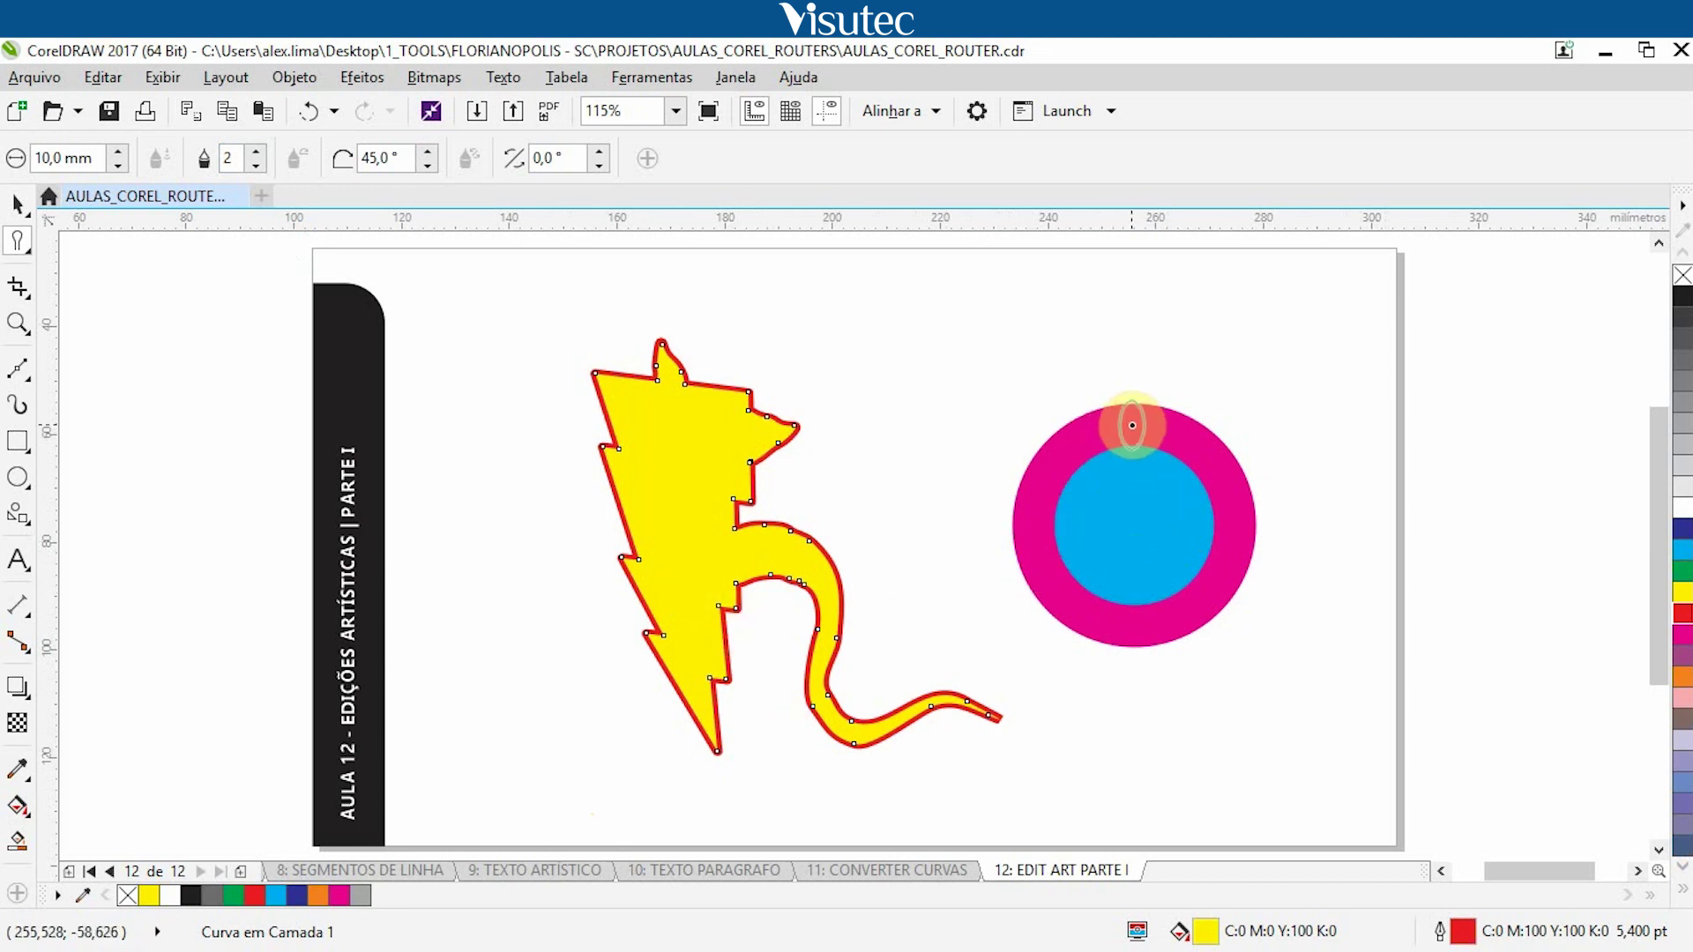
- Try to smudge the grouped circles with the Ferramenta borrar brush
{"action": "left_click_drag", "start_coordinate": [1133, 426], "coordinate": [1139, 533]}
{"action": "left_click", "coordinate": [1170, 479]}
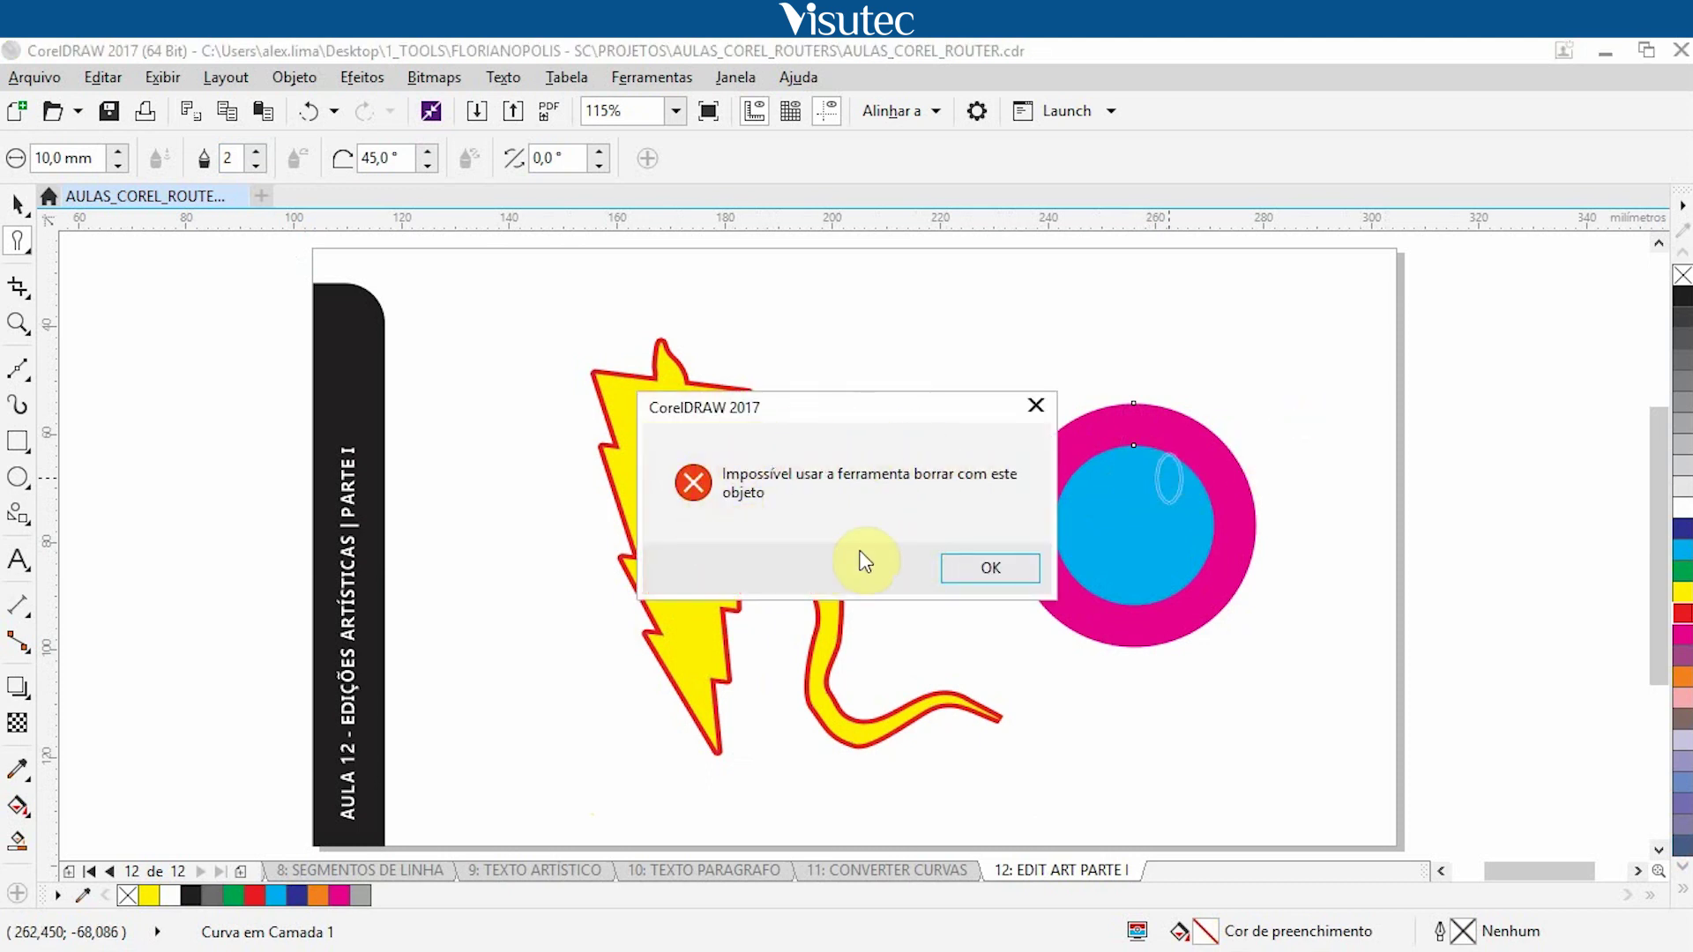
{"action": "left_click", "coordinate": [986, 571]}
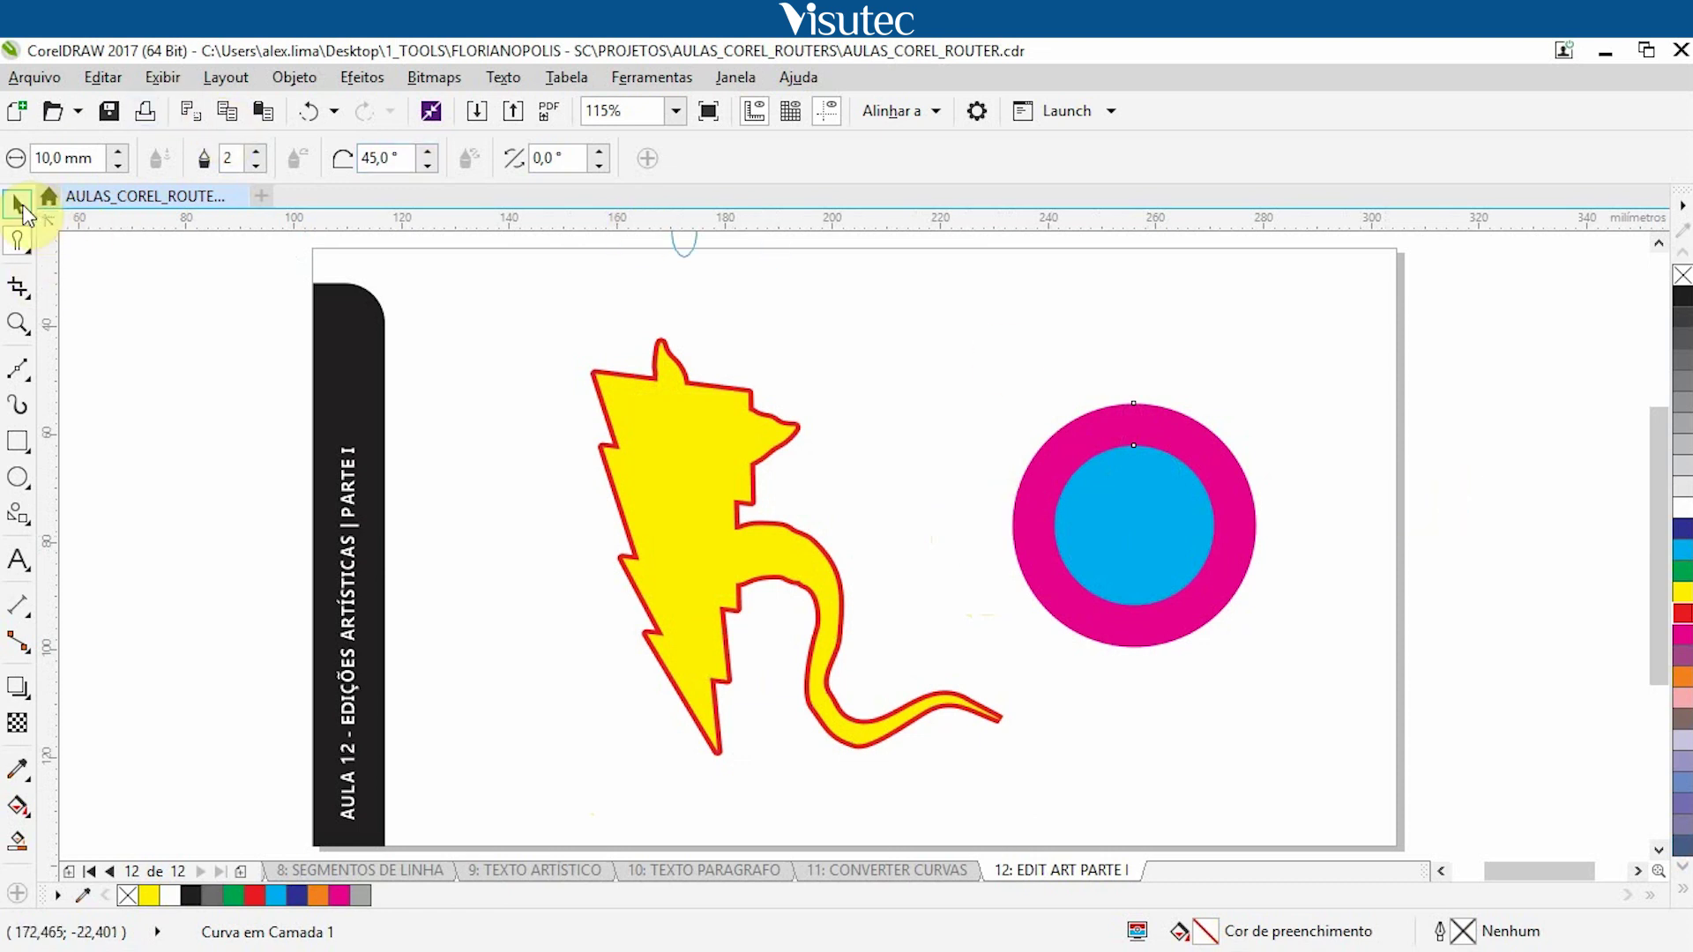
- Ungroup the magenta and blue circles and deselect them
{"action": "left_click", "coordinate": [18, 205]}
{"action": "left_click", "coordinate": [1033, 507]}
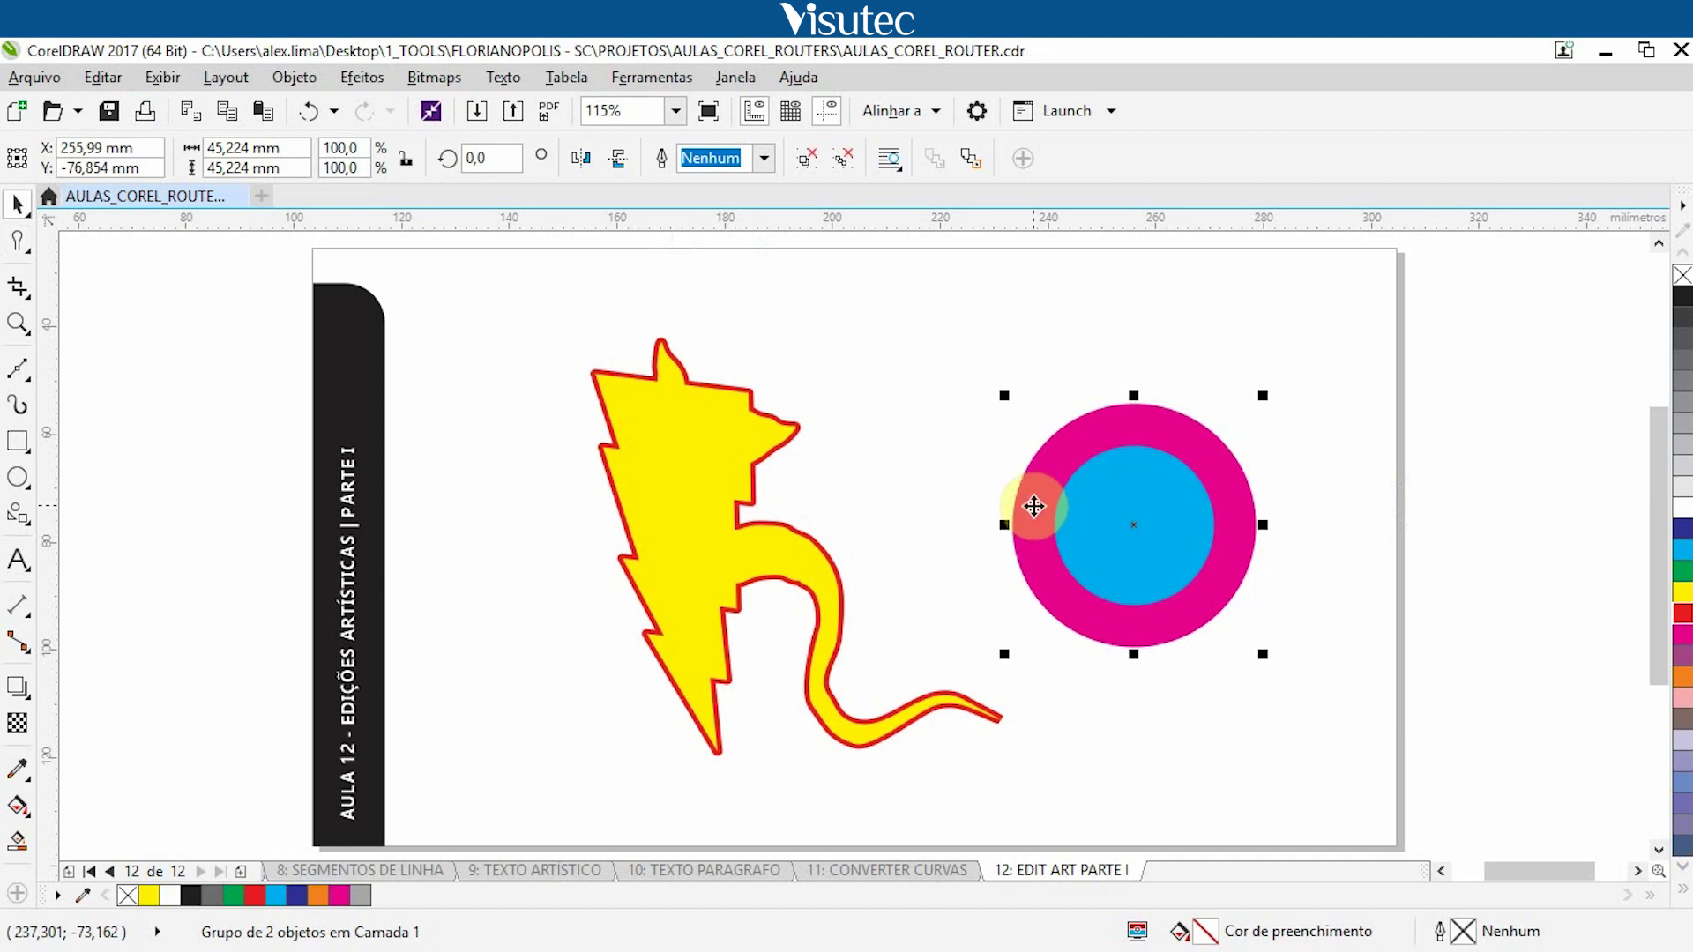
{"action": "key", "text": "ctrl+u"}
{"action": "left_click", "coordinate": [1095, 460]}
{"action": "left_click", "coordinate": [1005, 388]}
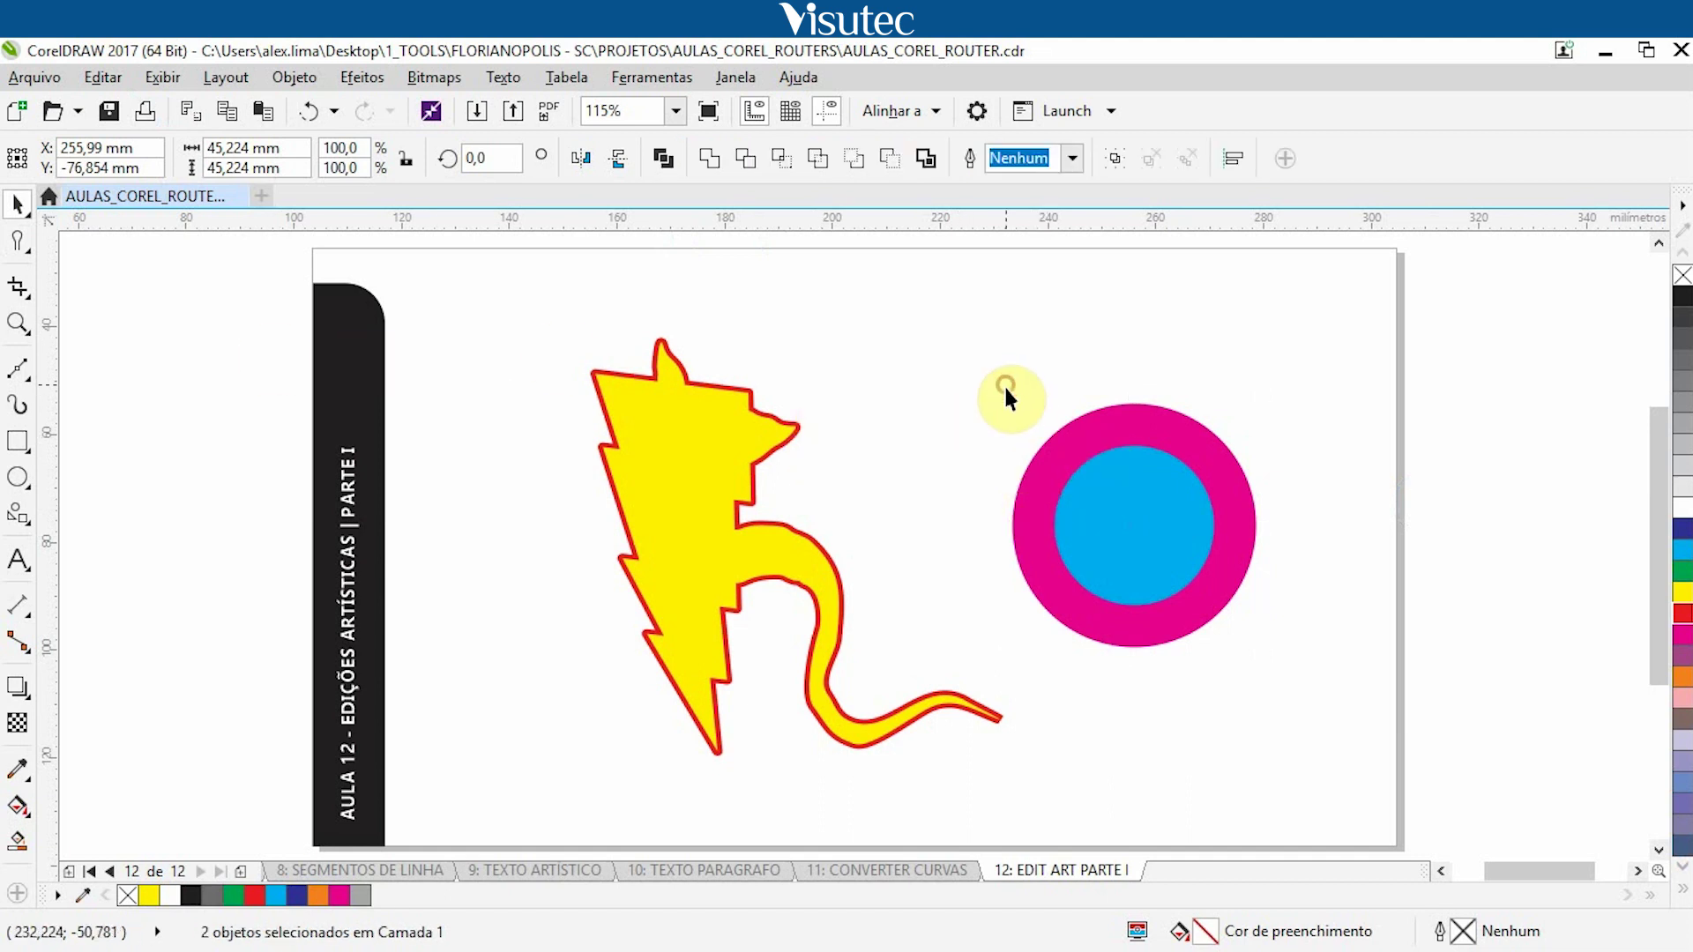
- Smudge a long curved tail out of the blue circle's upper right with the Ferramenta borrar brush
{"action": "left_click", "coordinate": [17, 243]}
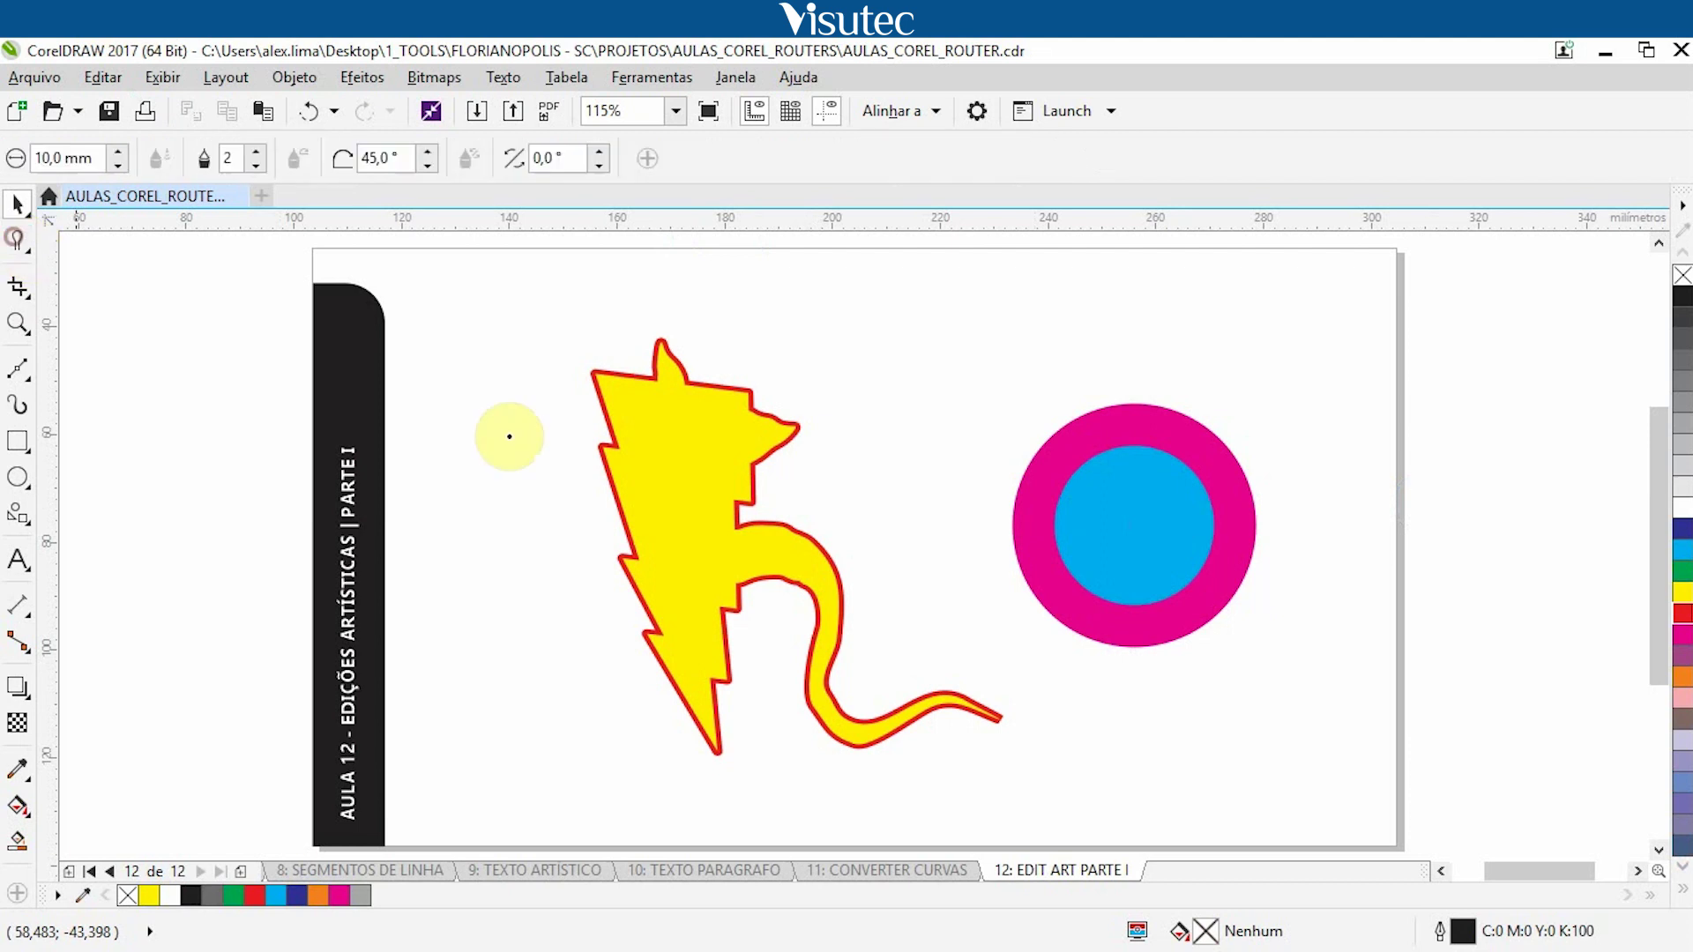
{"action": "left_click", "coordinate": [1180, 515]}
{"action": "mouse_move", "coordinate": [1176, 511]}
{"action": "left_mouse_down"}
{"action": "mouse_move", "coordinate": [1284, 403]}
{"action": "mouse_move", "coordinate": [1360, 383]}
{"action": "mouse_move", "coordinate": [1435, 419]}
{"action": "mouse_move", "coordinate": [1453, 484]}
{"action": "left_mouse_up"}
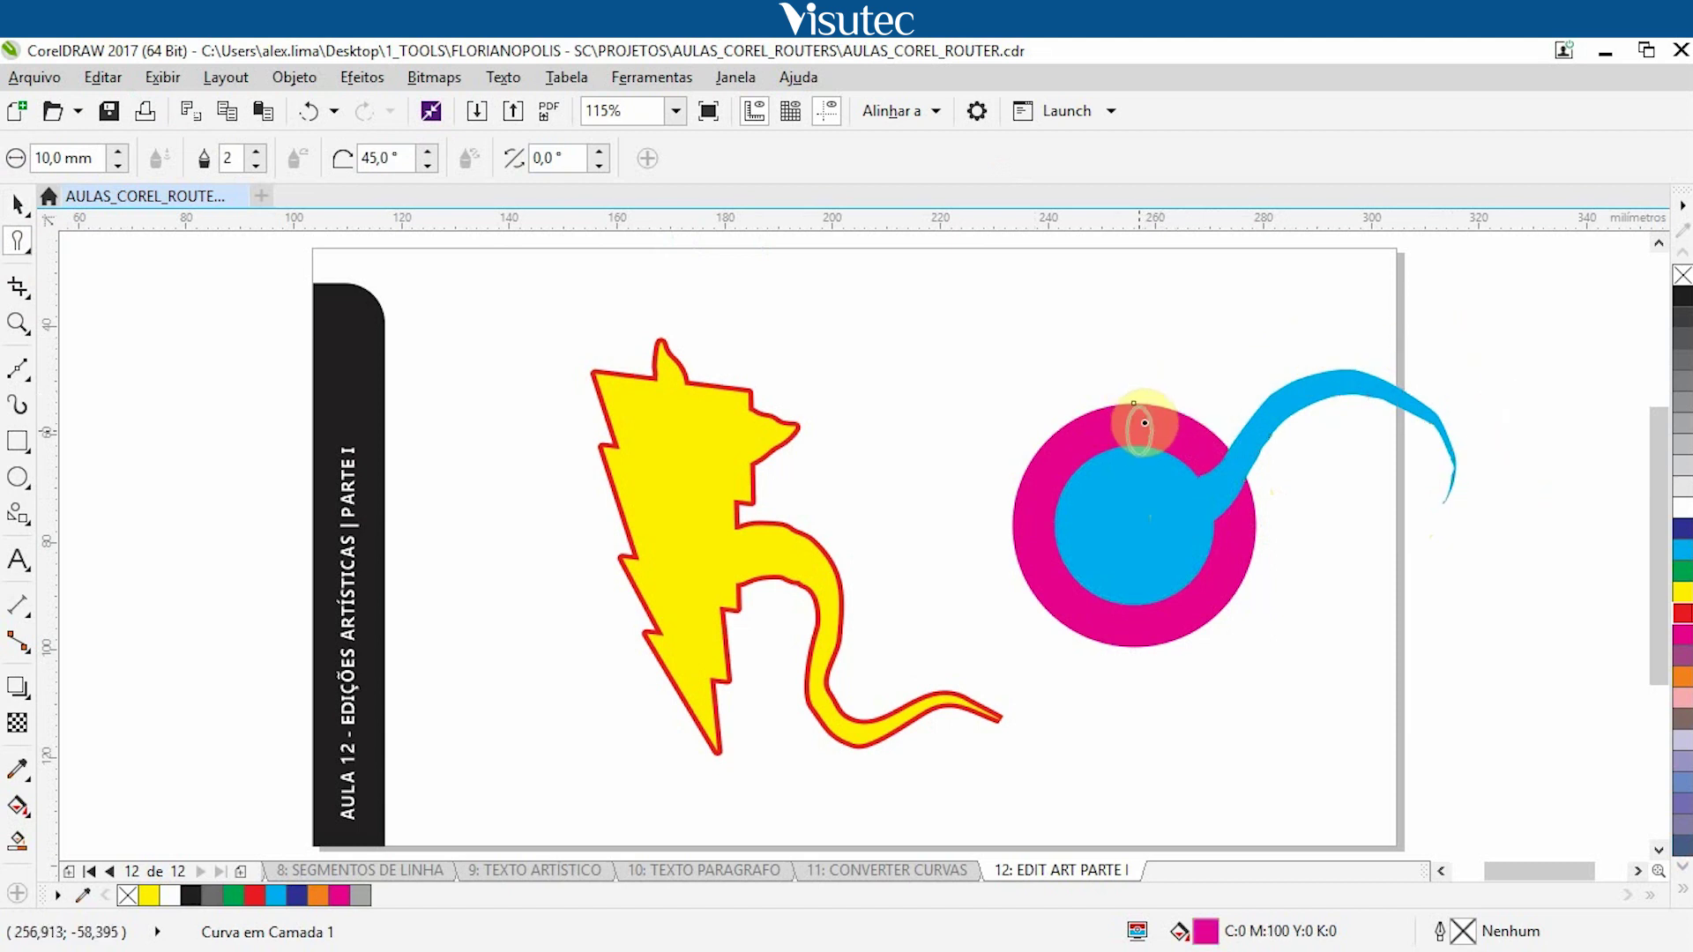
- Smudge a small bump and three limbs out of the magenta circle, and a bent leg from the bottom of the blue circle
{"action": "left_click", "coordinate": [1104, 427]}
{"action": "left_click_drag", "start_coordinate": [1100, 462], "coordinate": [1103, 553]}
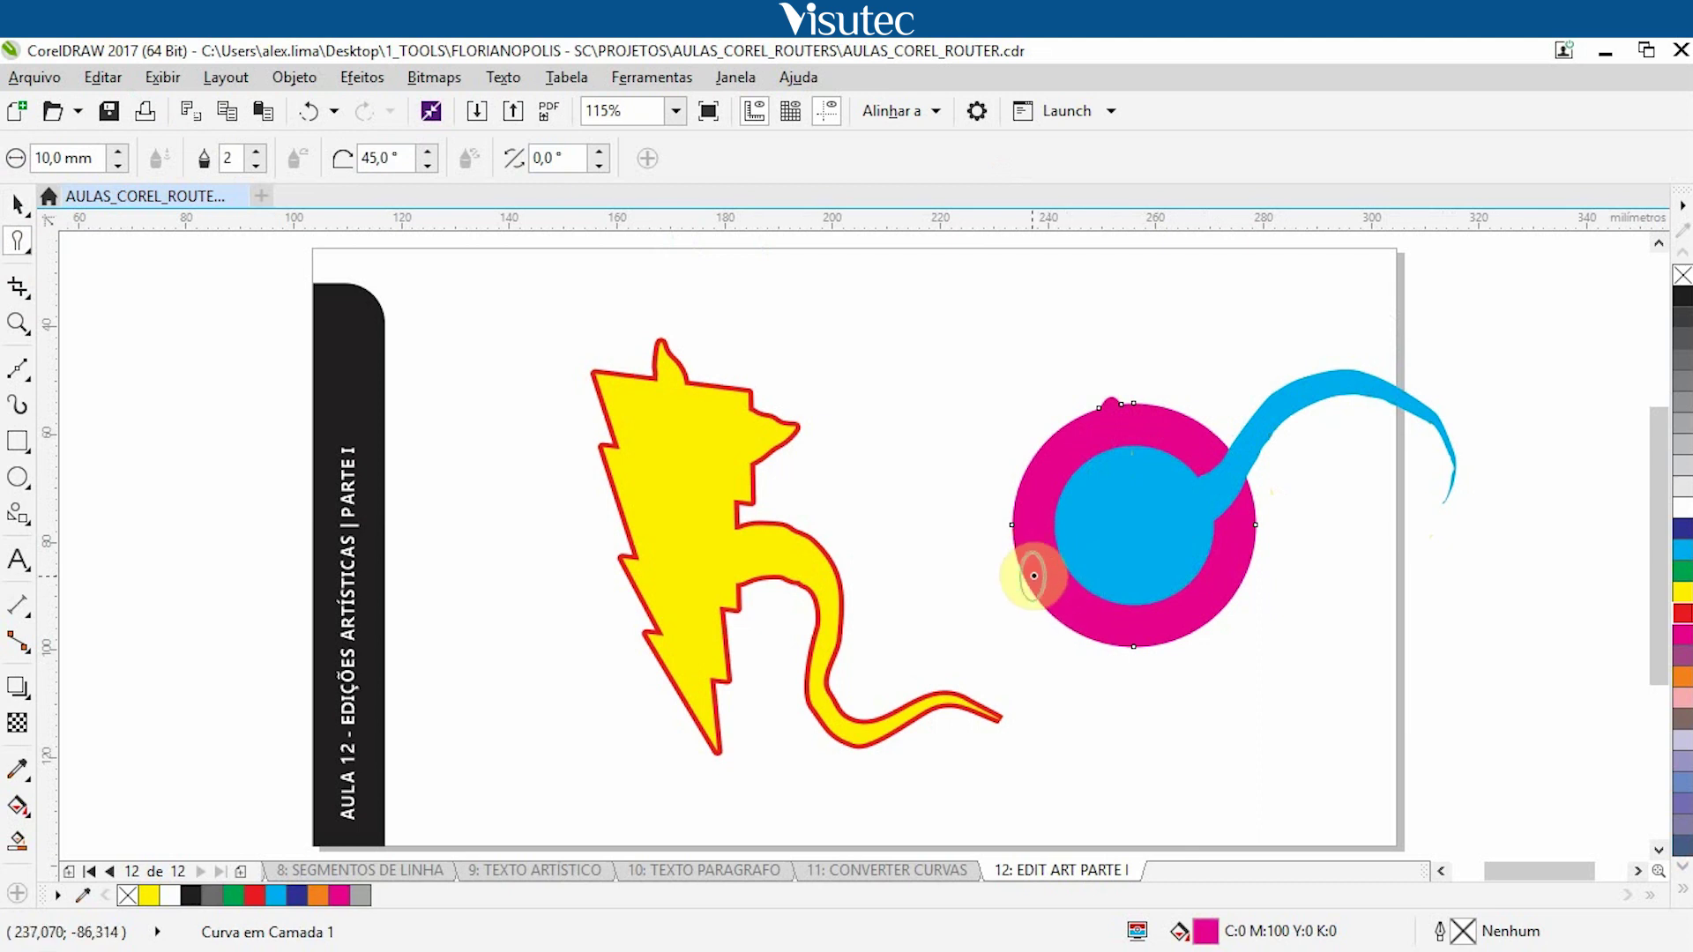
{"action": "mouse_move", "coordinate": [1098, 567]}
{"action": "left_mouse_down"}
{"action": "mouse_move", "coordinate": [1006, 633]}
{"action": "mouse_move", "coordinate": [956, 736]}
{"action": "left_mouse_up"}
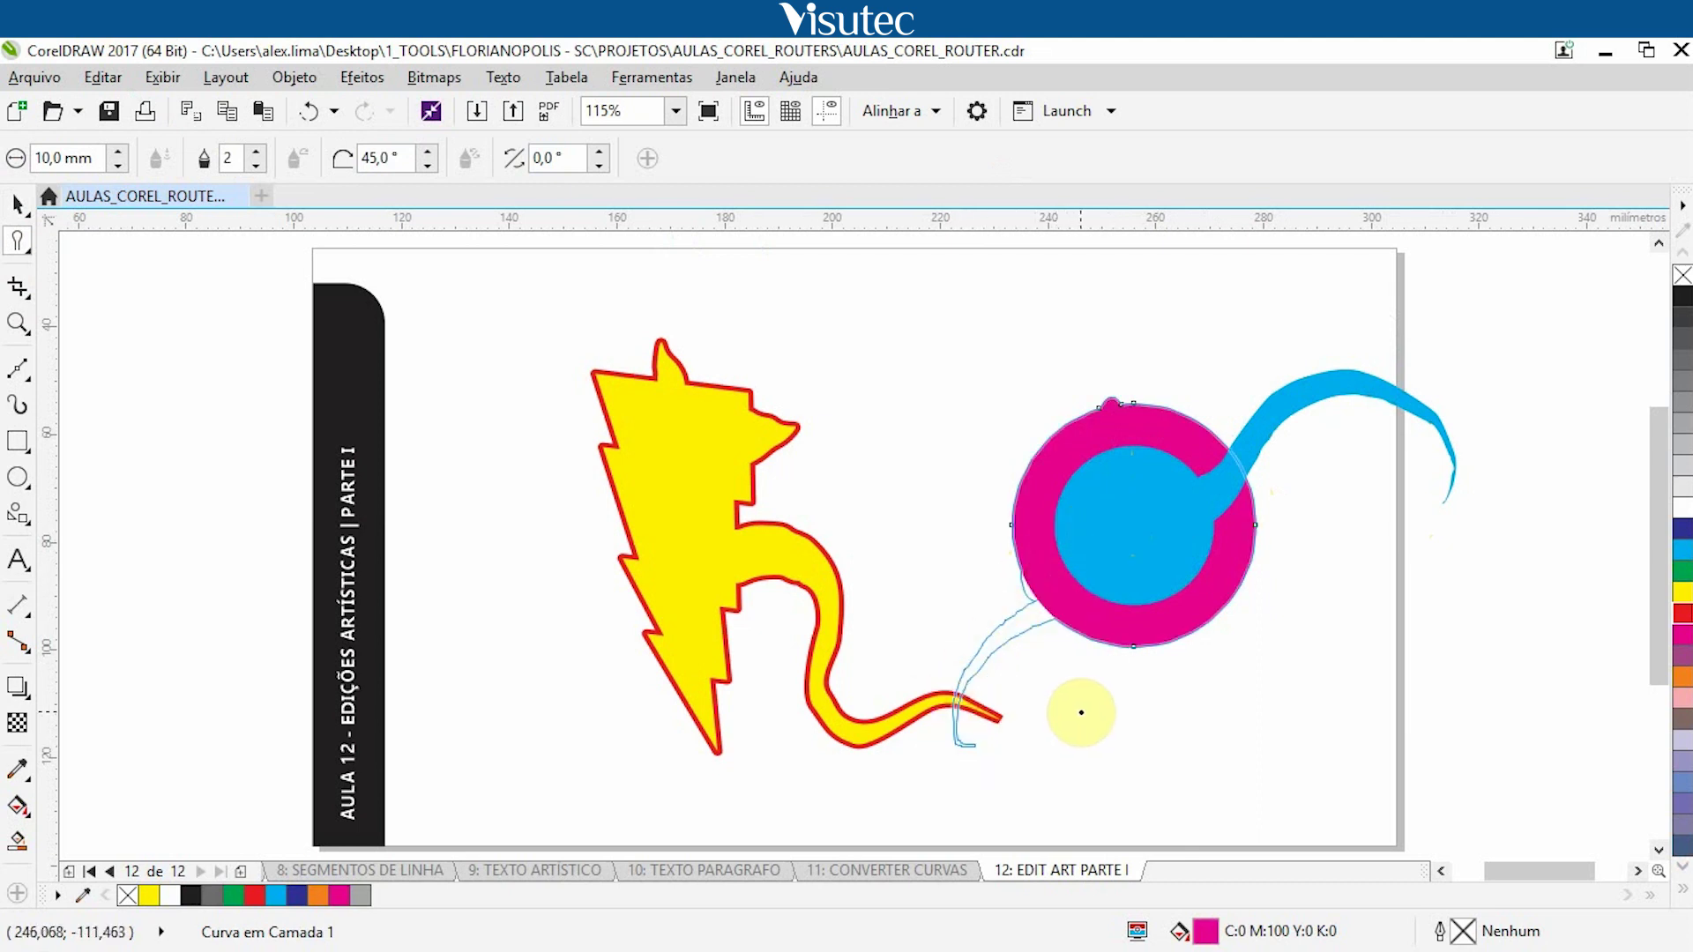
{"action": "mouse_move", "coordinate": [1146, 626]}
{"action": "left_mouse_down"}
{"action": "mouse_move", "coordinate": [1200, 667]}
{"action": "mouse_move", "coordinate": [1210, 782]}
{"action": "mouse_move", "coordinate": [1195, 813]}
{"action": "left_mouse_up"}
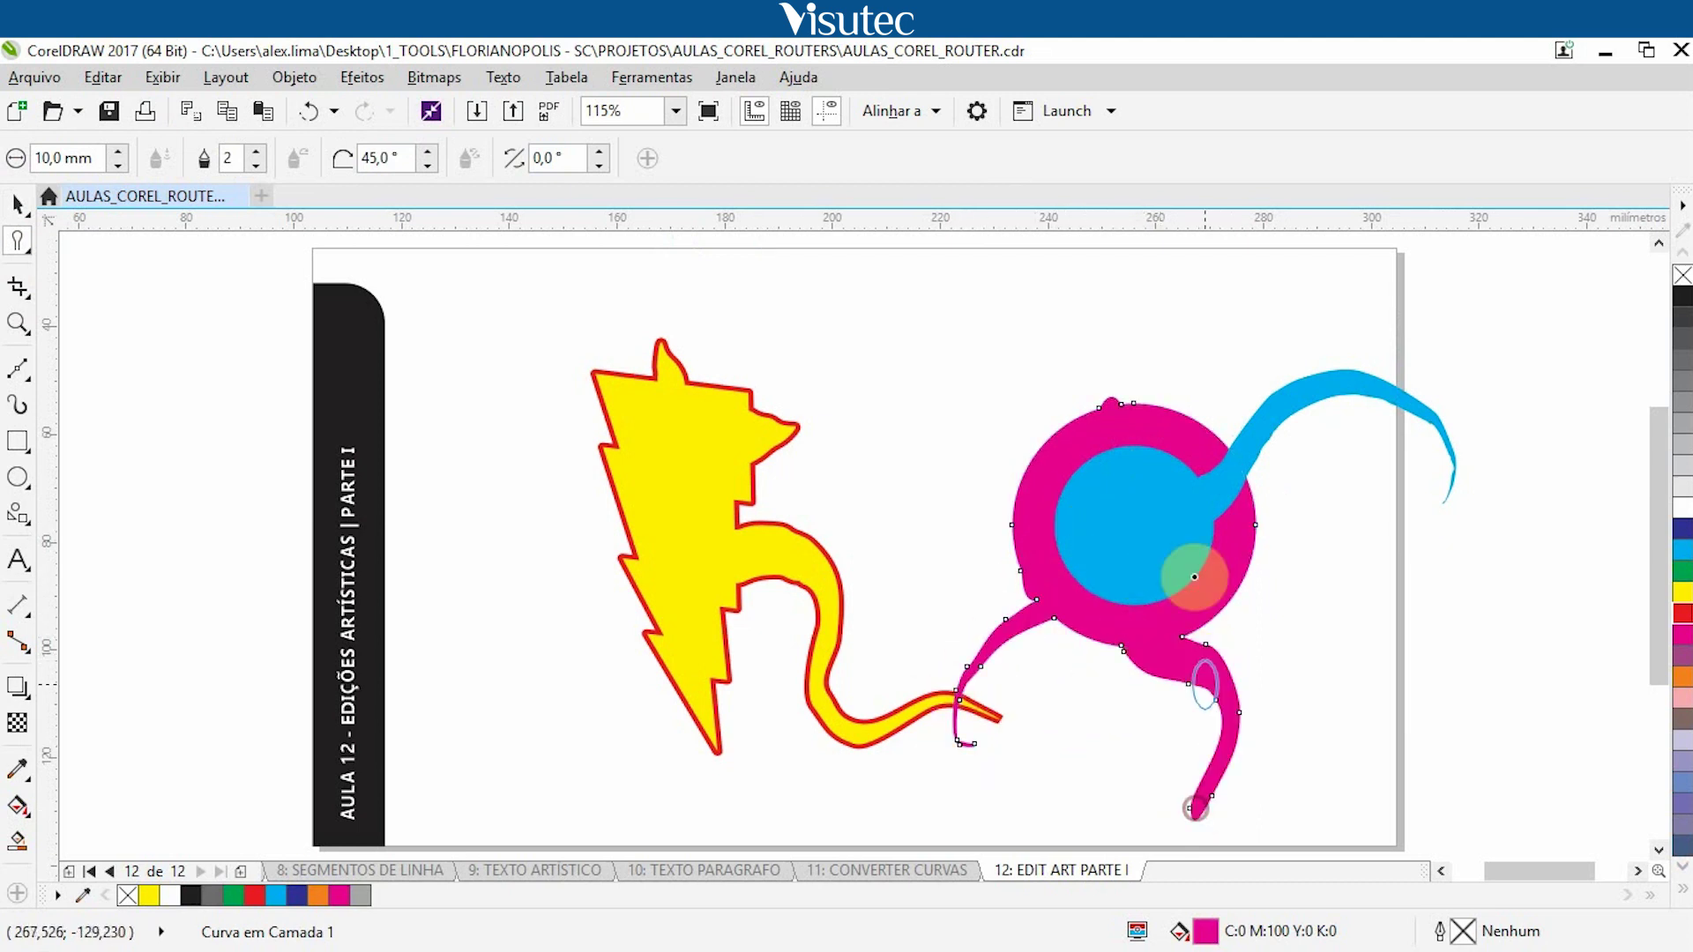
{"action": "mouse_move", "coordinate": [1239, 565]}
{"action": "left_mouse_down"}
{"action": "mouse_move", "coordinate": [1278, 574]}
{"action": "mouse_move", "coordinate": [1294, 682]}
{"action": "left_mouse_up"}
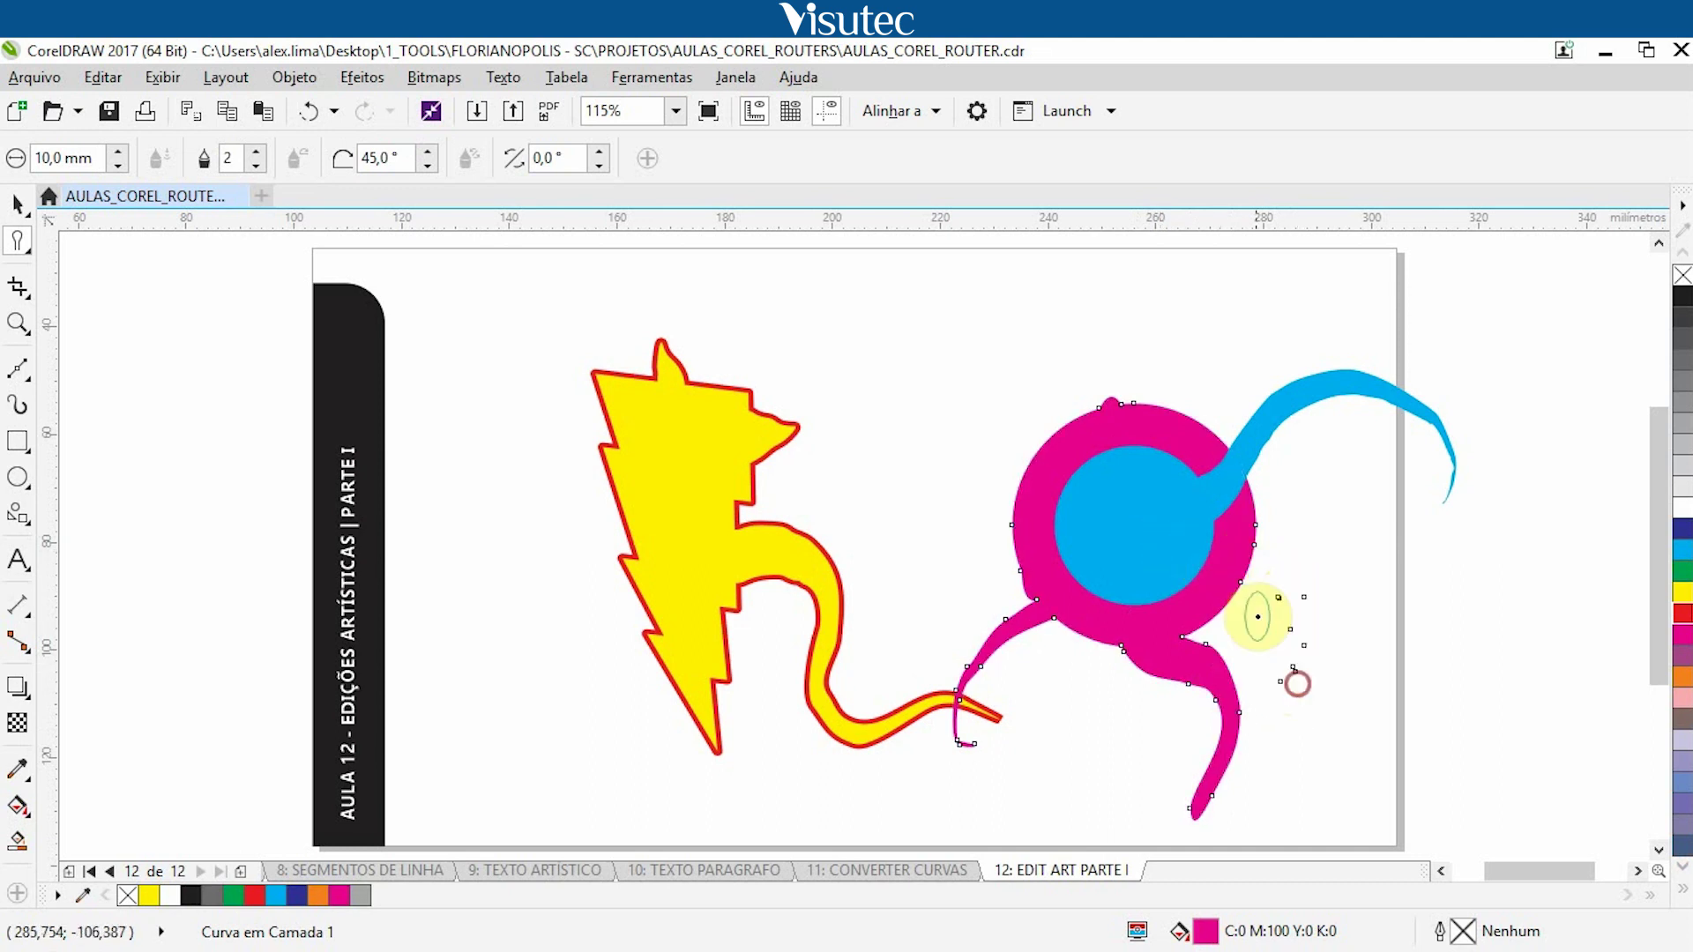
{"action": "left_click", "coordinate": [1131, 573]}
{"action": "mouse_move", "coordinate": [1111, 586]}
{"action": "left_mouse_down"}
{"action": "mouse_move", "coordinate": [1074, 691]}
{"action": "mouse_move", "coordinate": [1075, 758]}
{"action": "mouse_move", "coordinate": [980, 804]}
{"action": "left_mouse_up"}
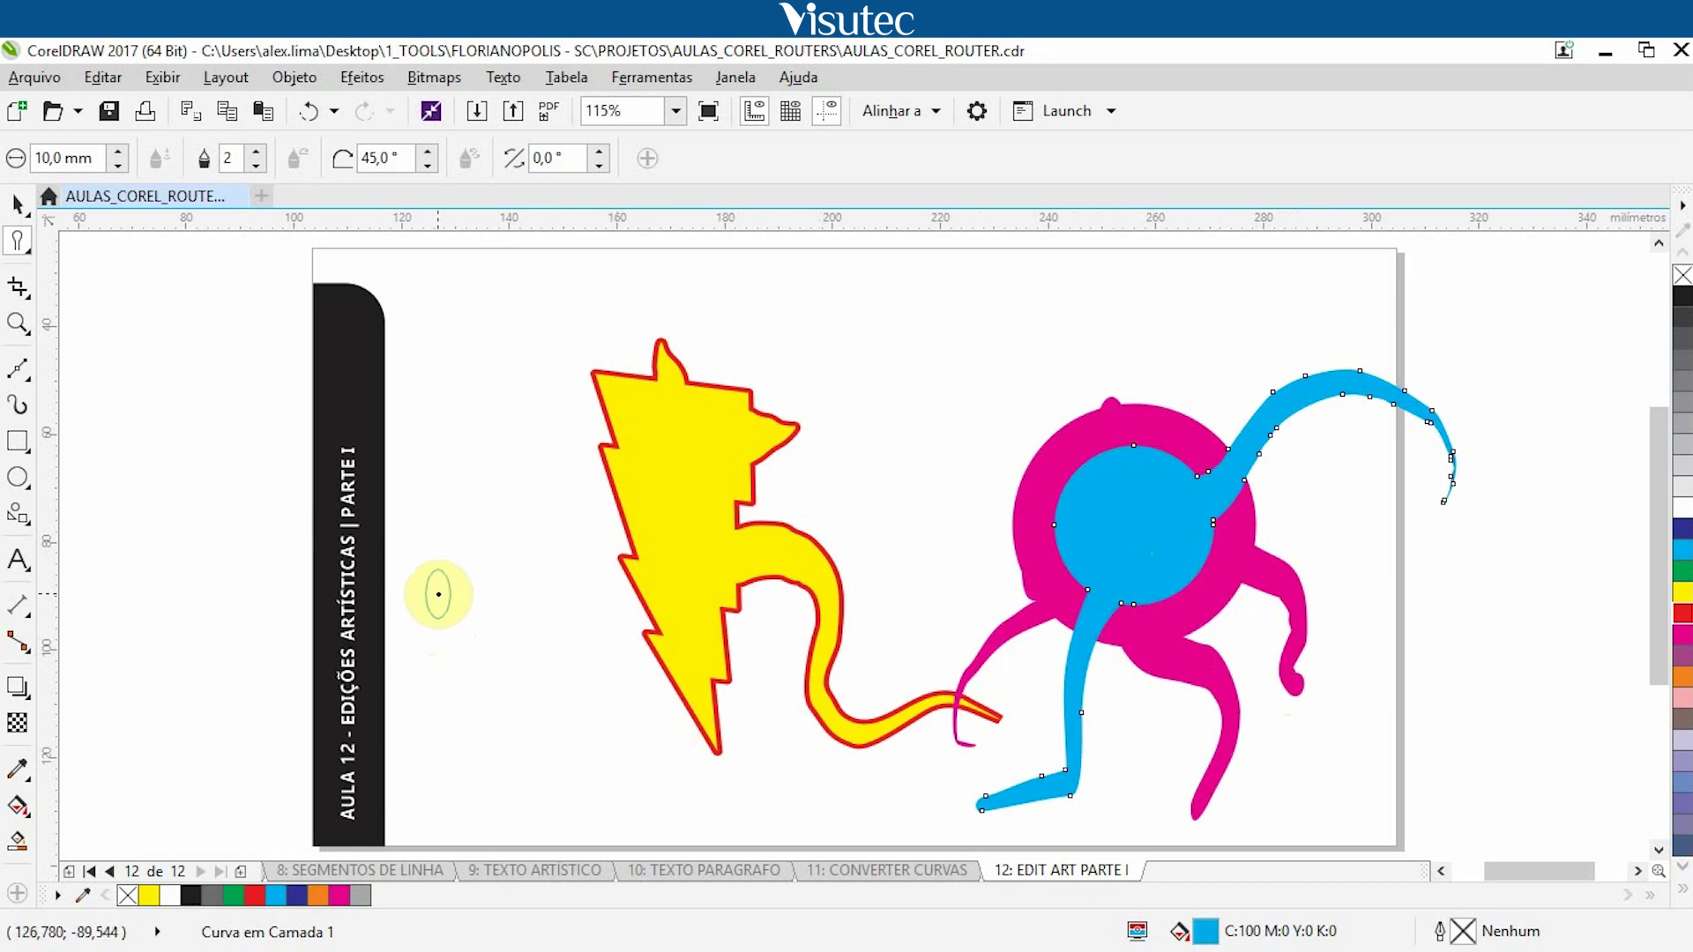
- Undo all the smudges on the circles and the lightning bolt, including the ungrouping of the circles
{"action": "key", "text": "ctrl+z"}
{"action": "key", "text": "ctrl+z"}
{"action": "key", "text": "ctrl+z"}
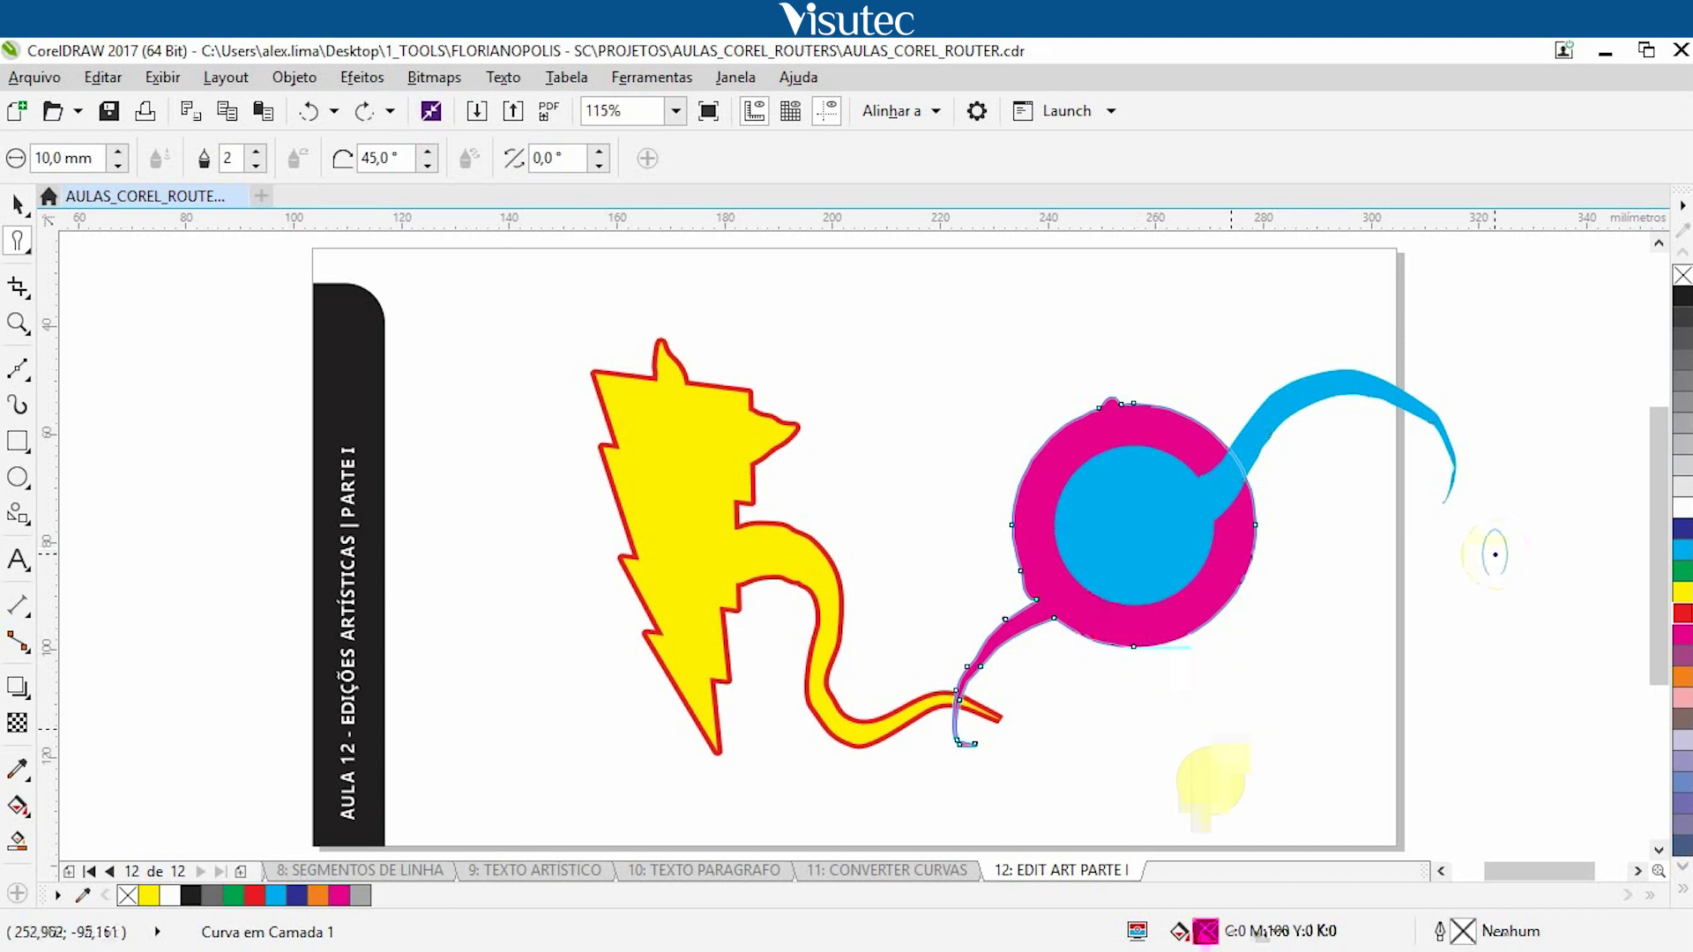
{"action": "key", "text": "ctrl+z"}
{"action": "key", "text": "ctrl+z"}
{"action": "key", "text": "ctrl+z"}
{"action": "key", "text": "ctrl+z"}
{"action": "key", "text": "ctrl+z"}
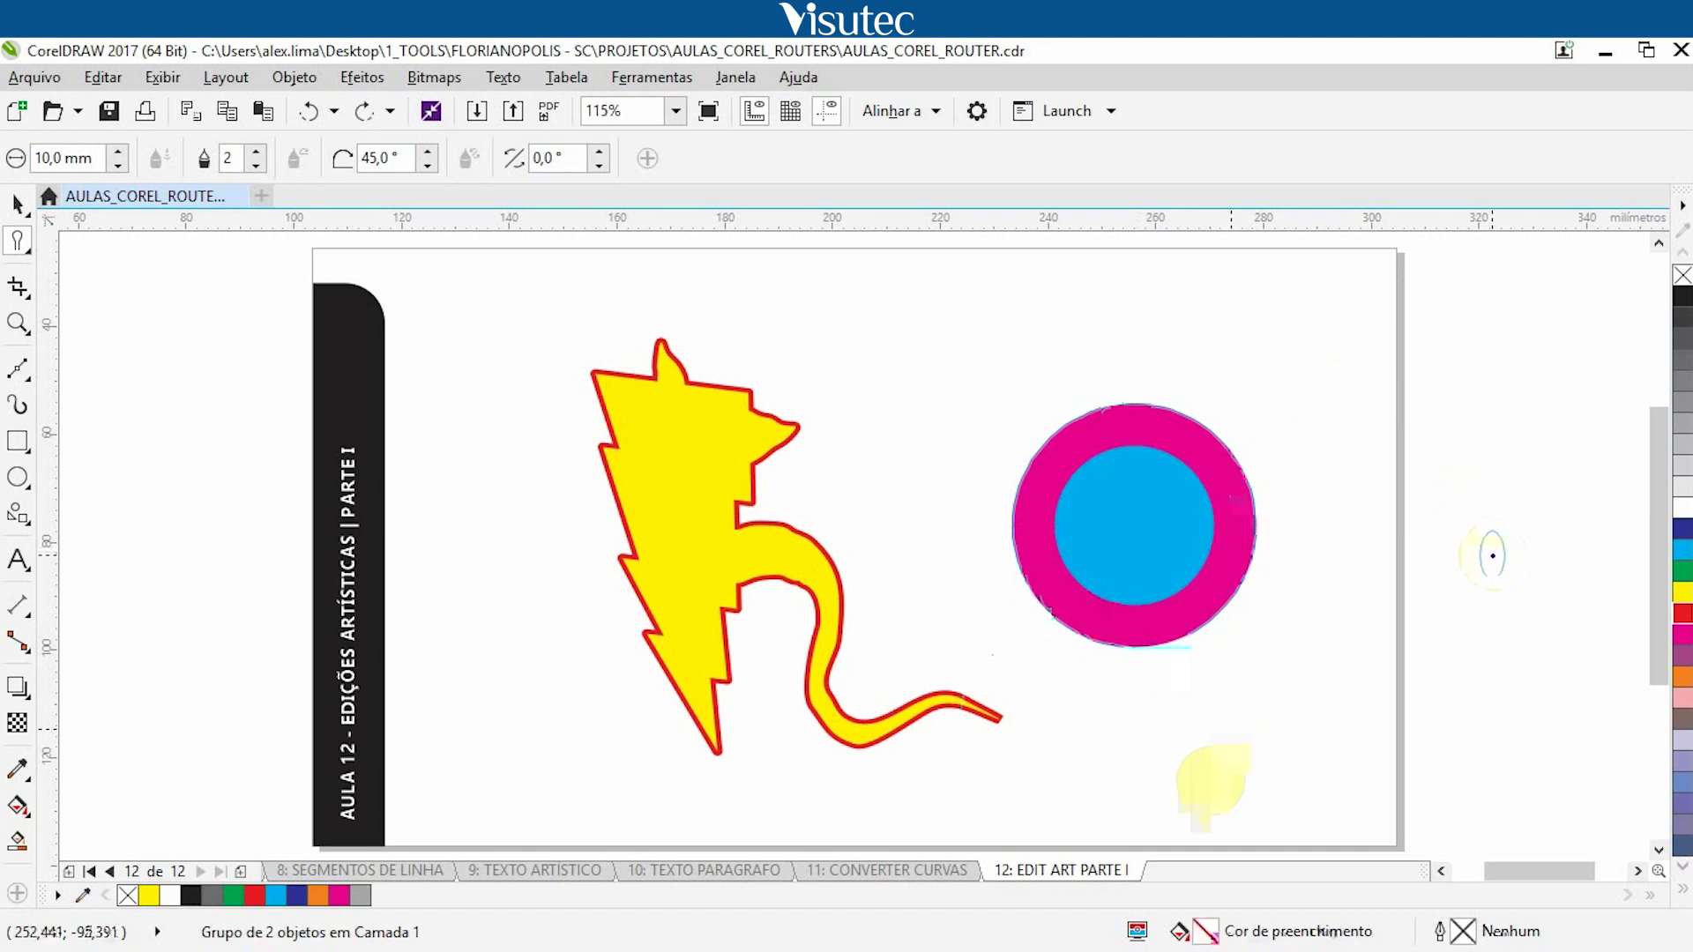
{"action": "key", "text": "ctrl+z"}
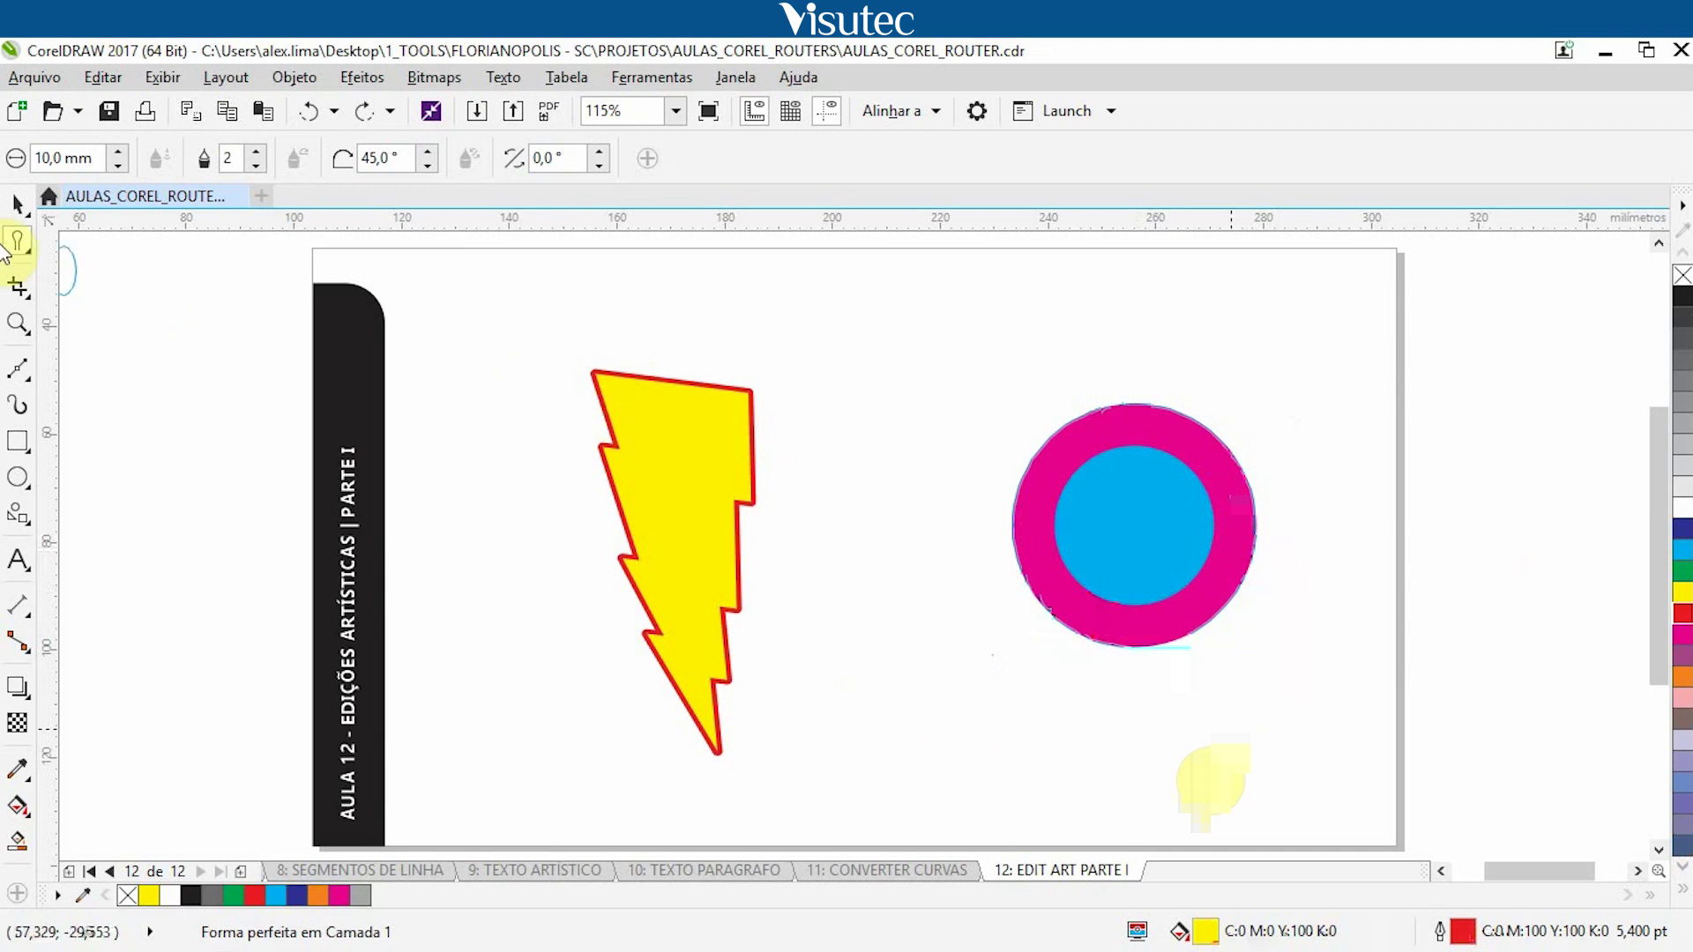
- Roughen the lightning bolt's top edge and jagged right side into fine spikes with the Pincel áspero brush
{"action": "left_click", "coordinate": [21, 245]}
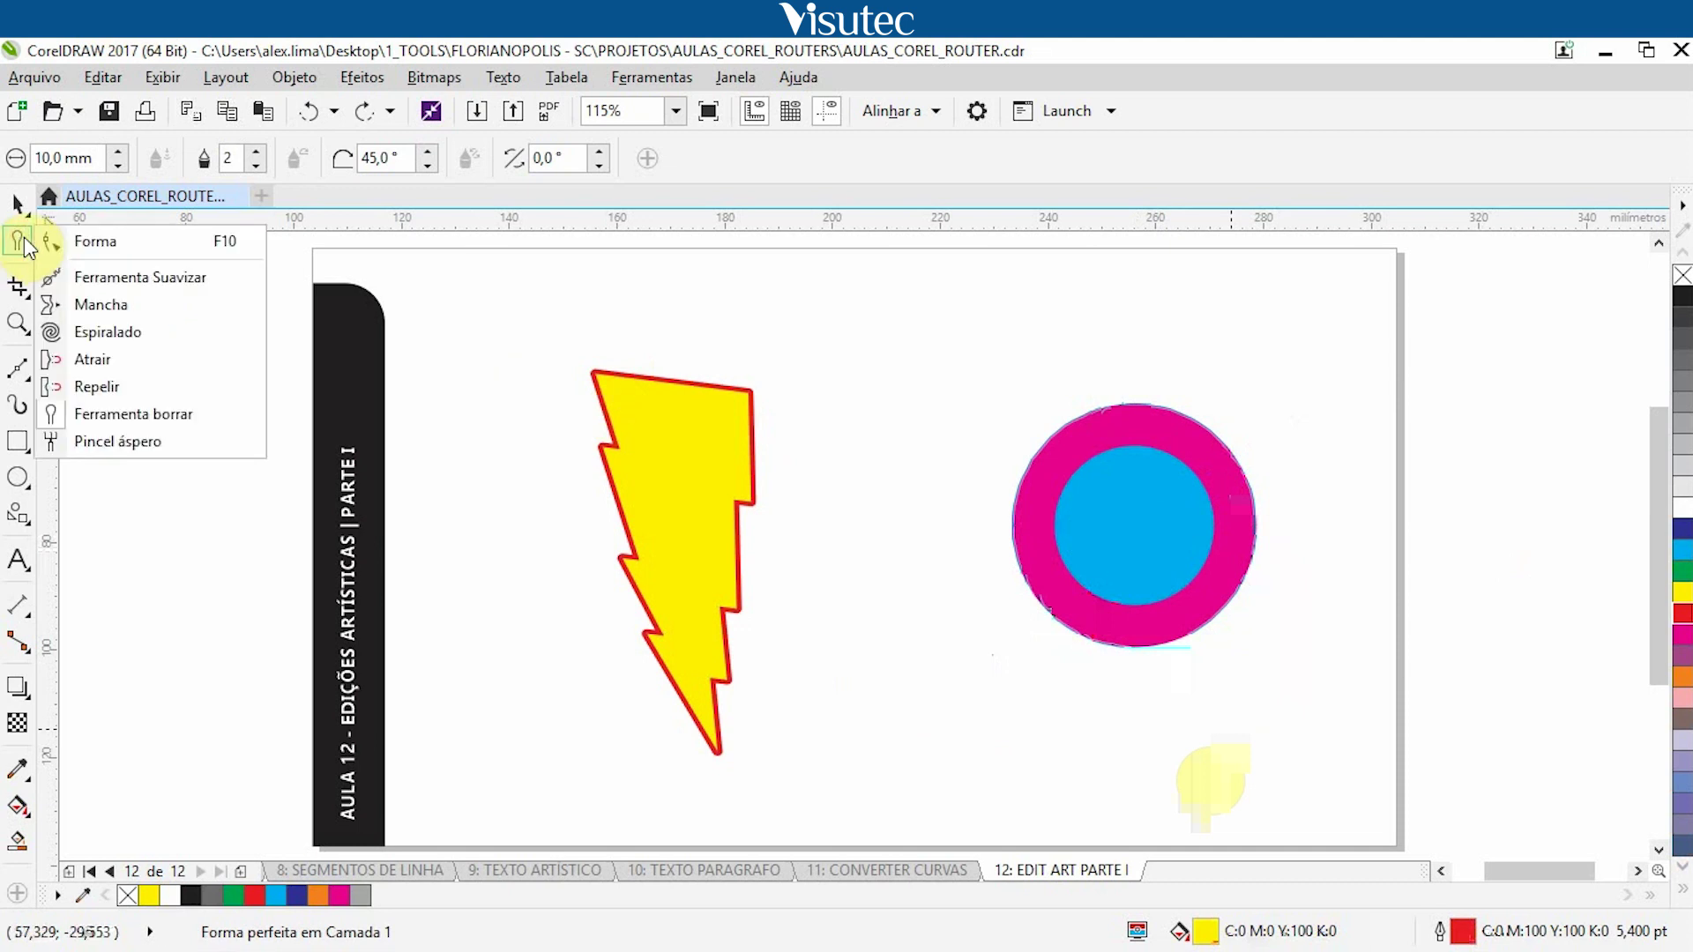
{"action": "left_click", "coordinate": [141, 446]}
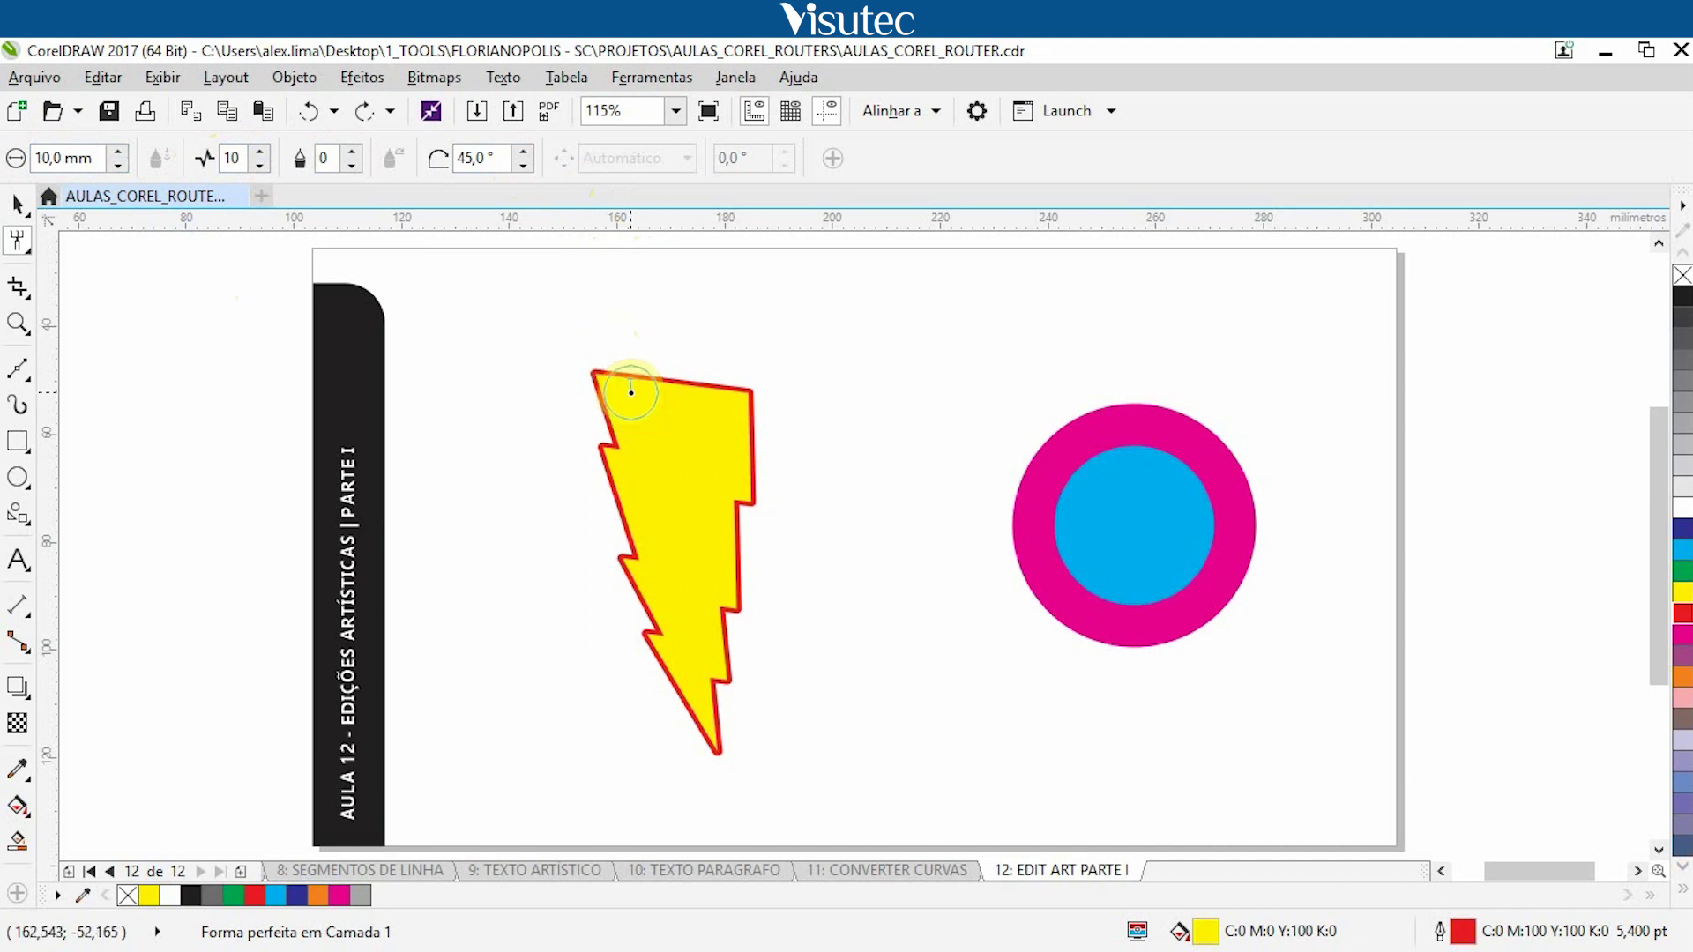
{"action": "left_click_drag", "start_coordinate": [662, 404], "coordinate": [616, 370]}
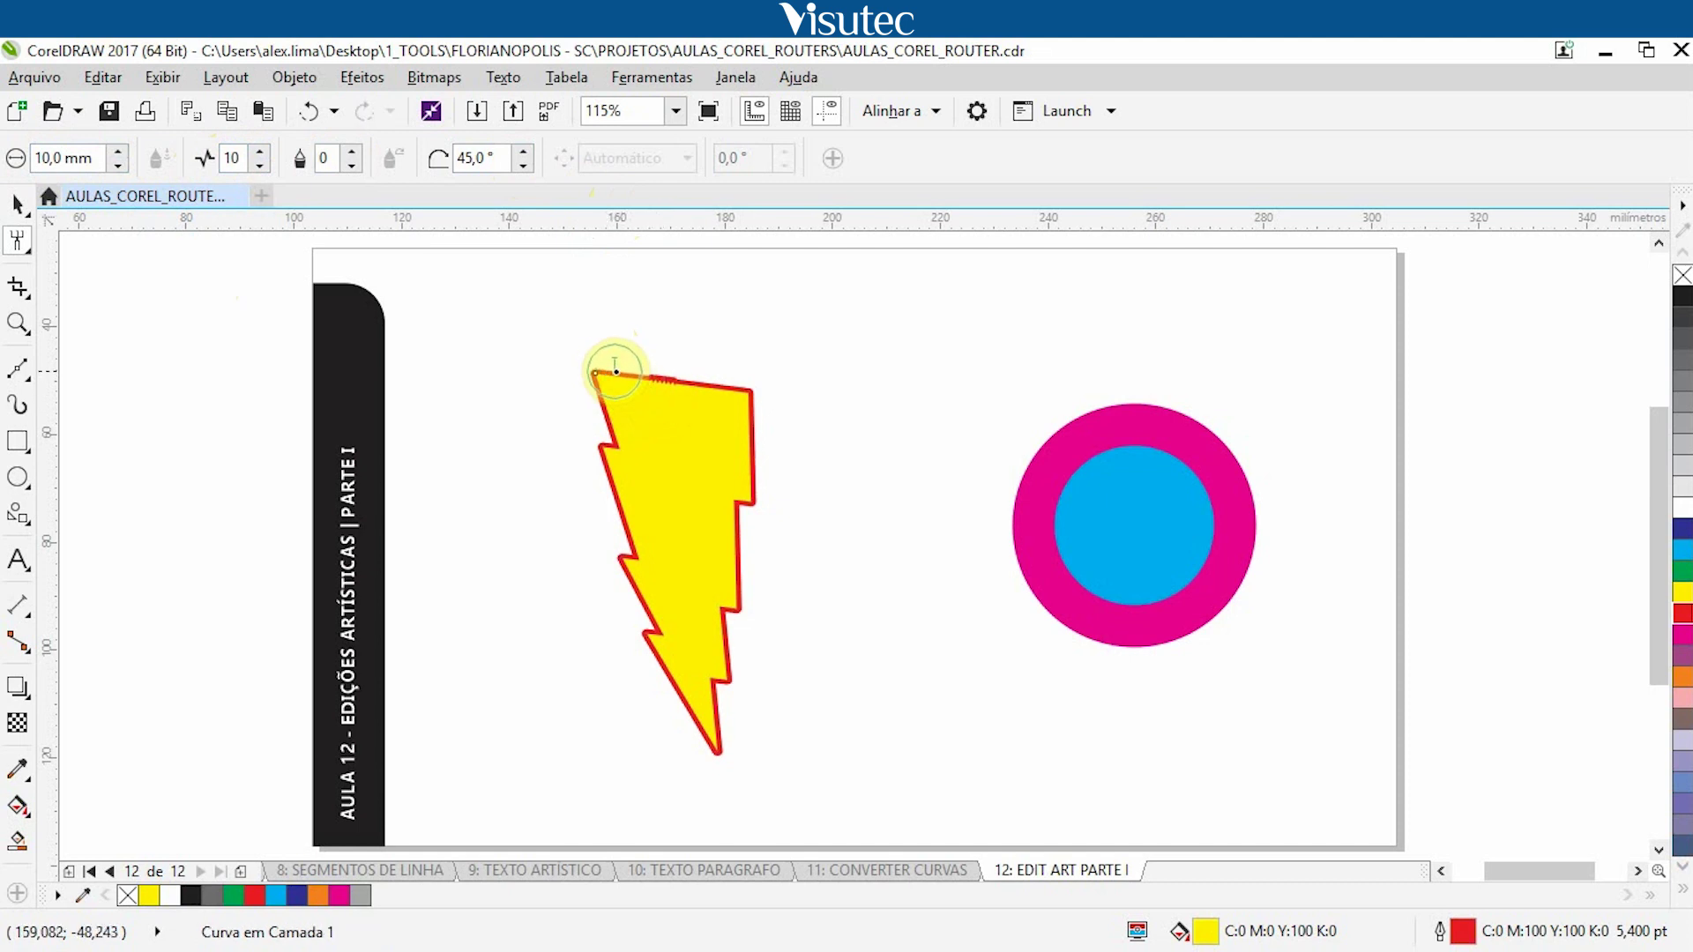
{"action": "mouse_move", "coordinate": [689, 381]}
{"action": "left_mouse_down"}
{"action": "mouse_move", "coordinate": [737, 389]}
{"action": "mouse_move", "coordinate": [751, 435]}
{"action": "mouse_move", "coordinate": [735, 575]}
{"action": "left_mouse_up"}
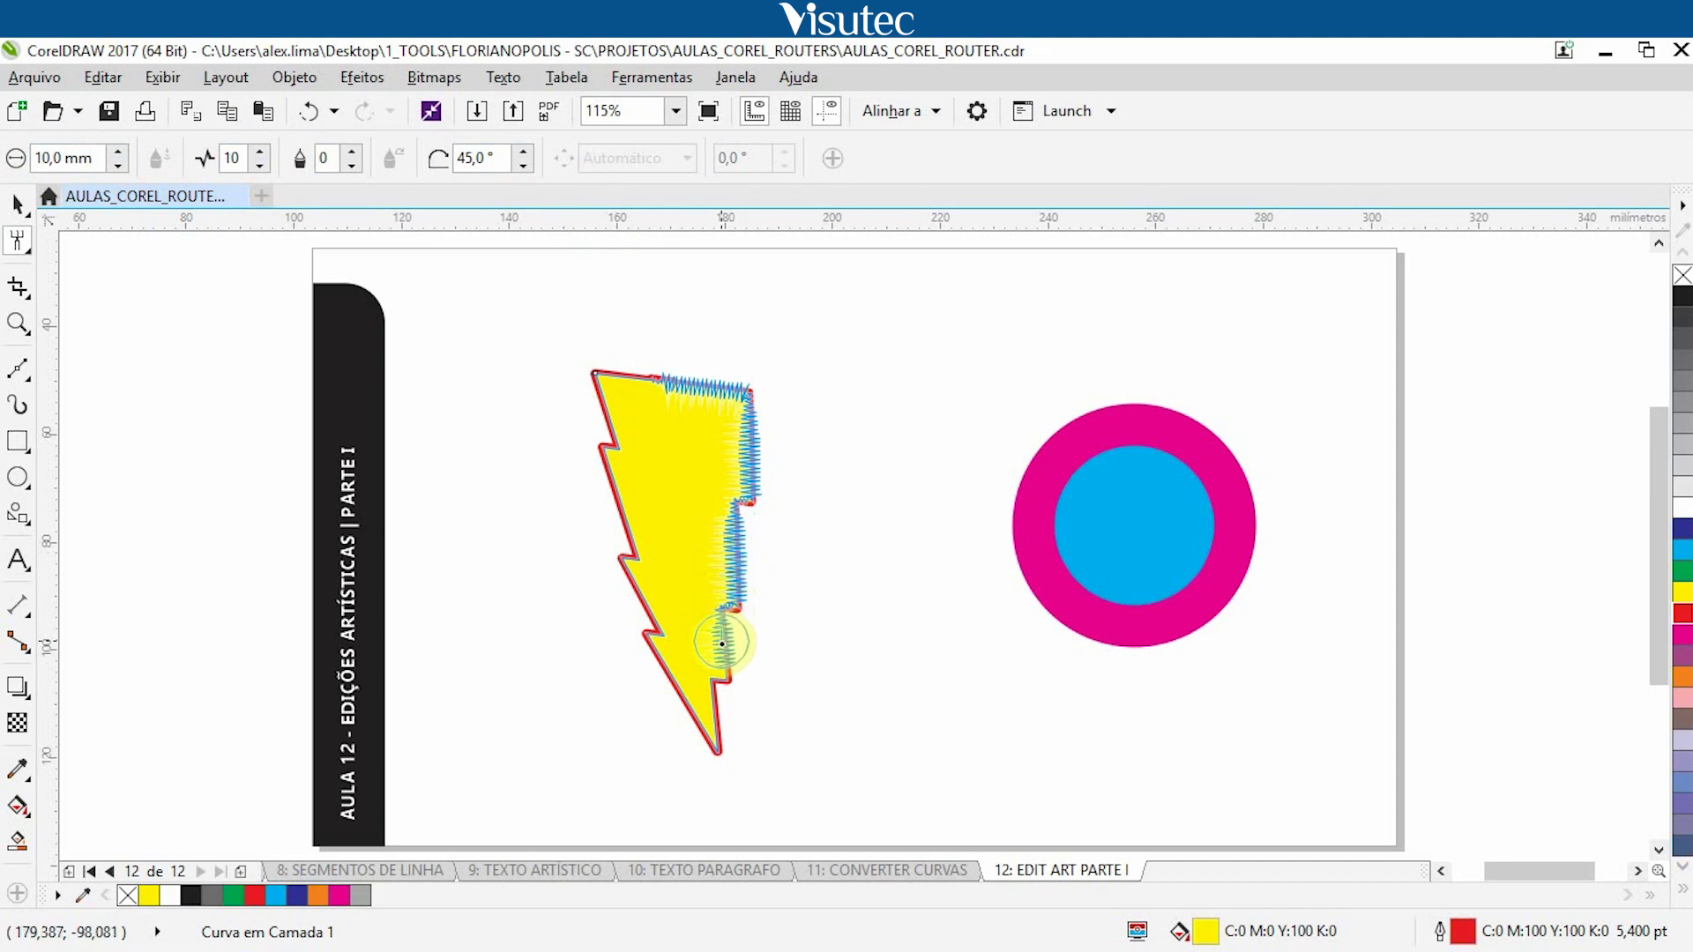
{"action": "mouse_move", "coordinate": [719, 662]}
{"action": "left_mouse_down"}
{"action": "mouse_move", "coordinate": [748, 574]}
{"action": "mouse_move", "coordinate": [734, 540]}
{"action": "left_mouse_up"}
{"action": "mouse_move", "coordinate": [828, 594]}
{"action": "left_mouse_down"}
{"action": "mouse_move", "coordinate": [804, 545]}
{"action": "mouse_move", "coordinate": [755, 576]}
{"action": "mouse_move", "coordinate": [674, 575]}
{"action": "mouse_move", "coordinate": [673, 687]}
{"action": "mouse_move", "coordinate": [695, 639]}
{"action": "mouse_move", "coordinate": [663, 677]}
{"action": "mouse_move", "coordinate": [624, 647]}
{"action": "mouse_move", "coordinate": [605, 363]}
{"action": "left_mouse_up"}
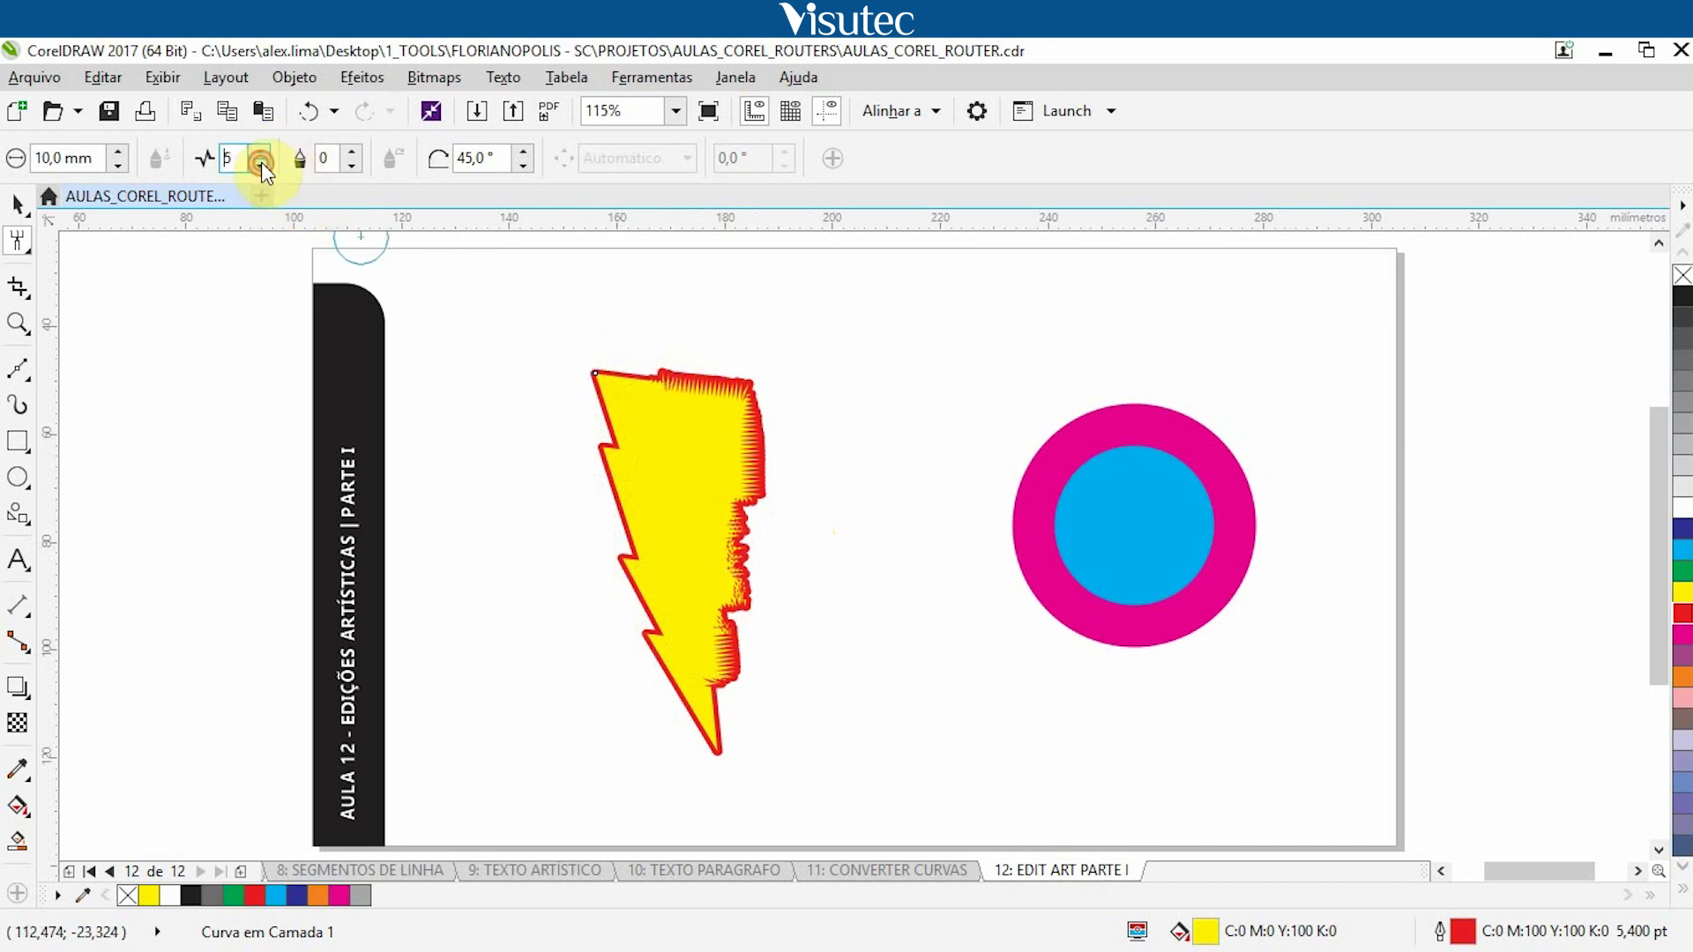
- With the spike frequency at 5, roughen the magenta circle's upper-right edge and the blue circle's left and lower edges
{"action": "mouse_move", "coordinate": [1142, 427]}
{"action": "left_mouse_down"}
{"action": "mouse_move", "coordinate": [1164, 412]}
{"action": "mouse_move", "coordinate": [1134, 402]}
{"action": "mouse_move", "coordinate": [1220, 441]}
{"action": "mouse_move", "coordinate": [1257, 510]}
{"action": "mouse_move", "coordinate": [1246, 578]}
{"action": "left_mouse_up"}
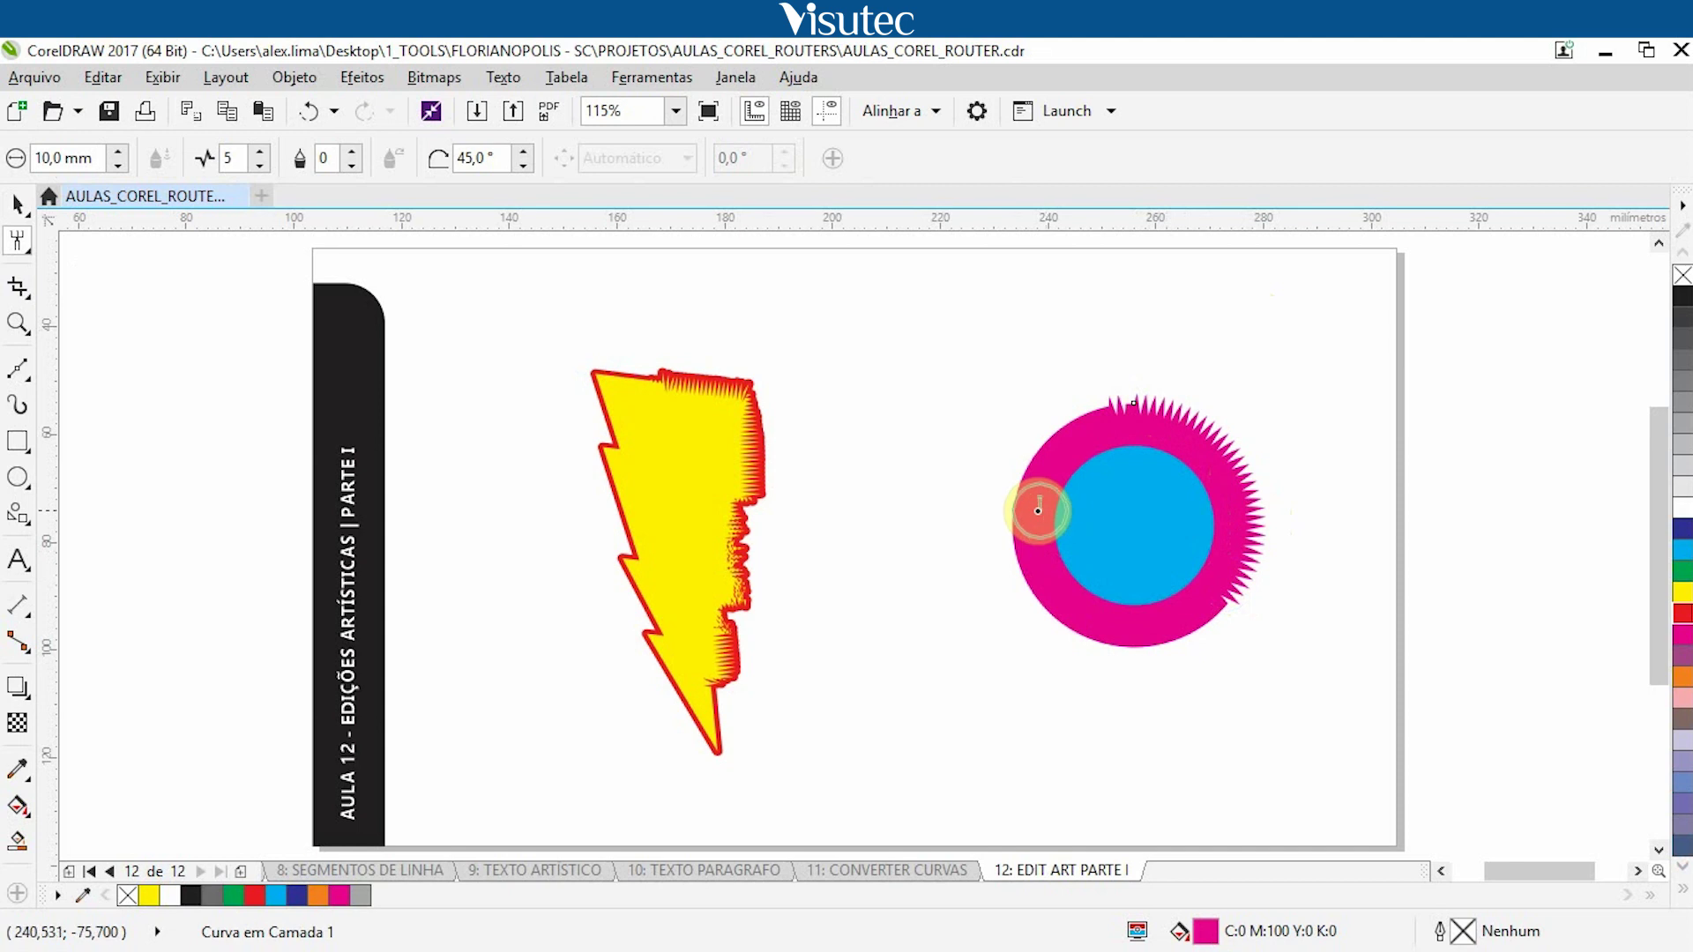
{"action": "left_click", "coordinate": [1076, 474]}
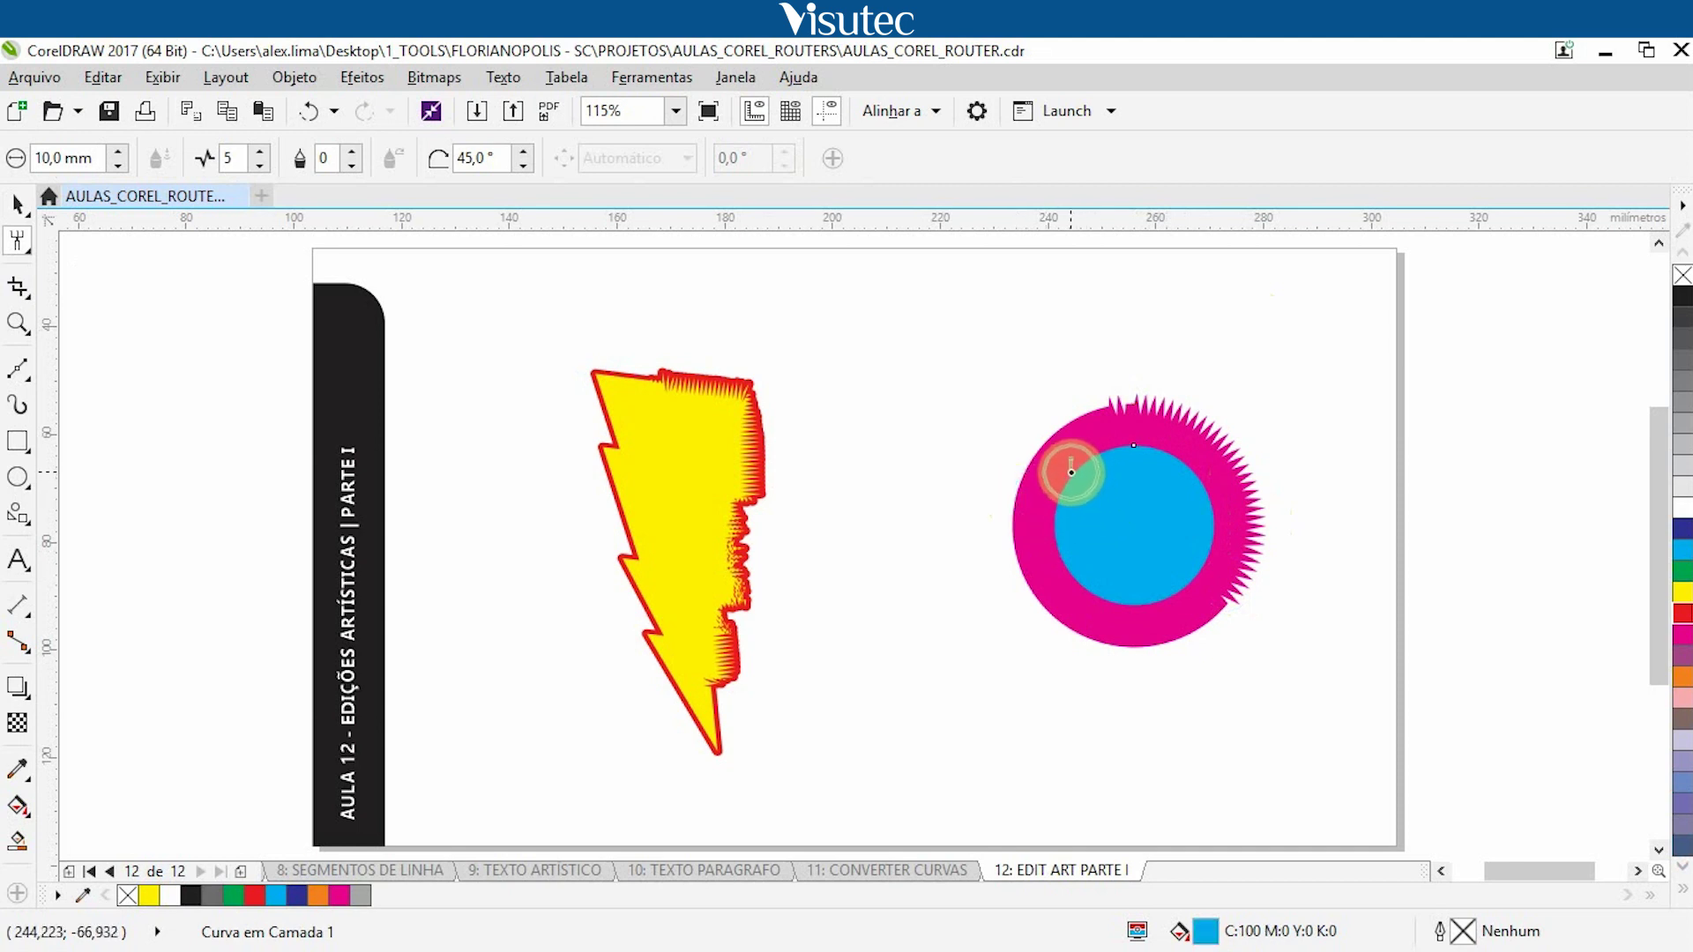
{"action": "mouse_move", "coordinate": [1108, 452]}
{"action": "left_mouse_down"}
{"action": "mouse_move", "coordinate": [1063, 485]}
{"action": "mouse_move", "coordinate": [1065, 555]}
{"action": "mouse_move", "coordinate": [1111, 589]}
{"action": "mouse_move", "coordinate": [1161, 590]}
{"action": "left_mouse_up"}
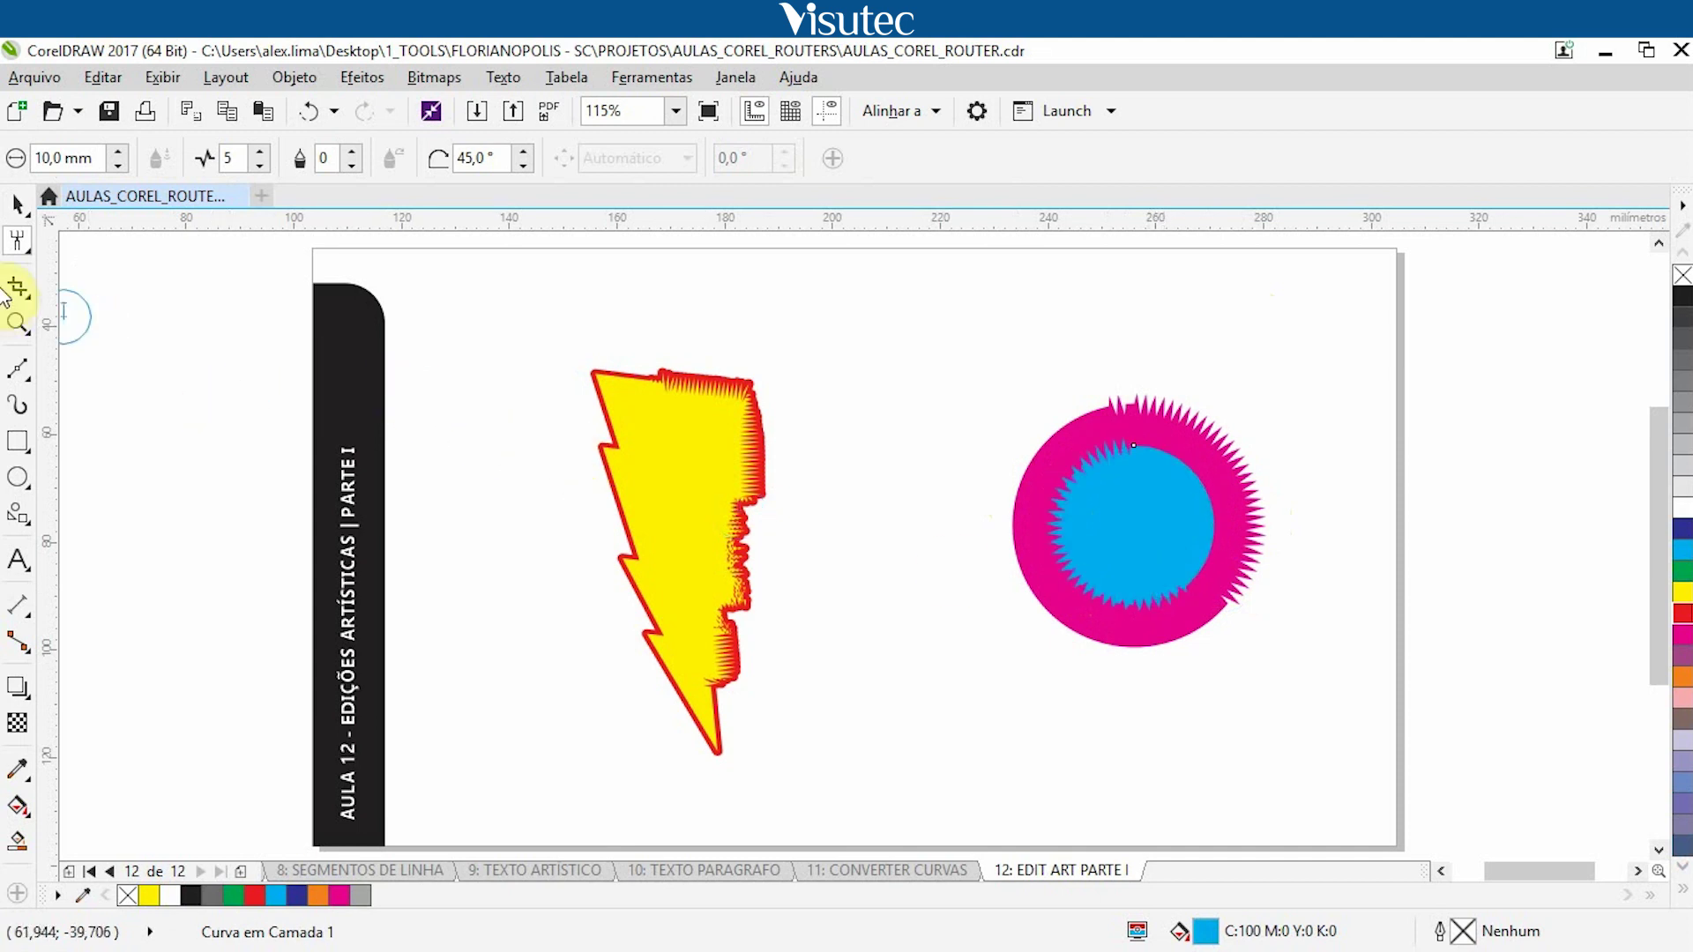
{"action": "left_click", "coordinate": [20, 206]}
{"action": "key", "text": "space"}
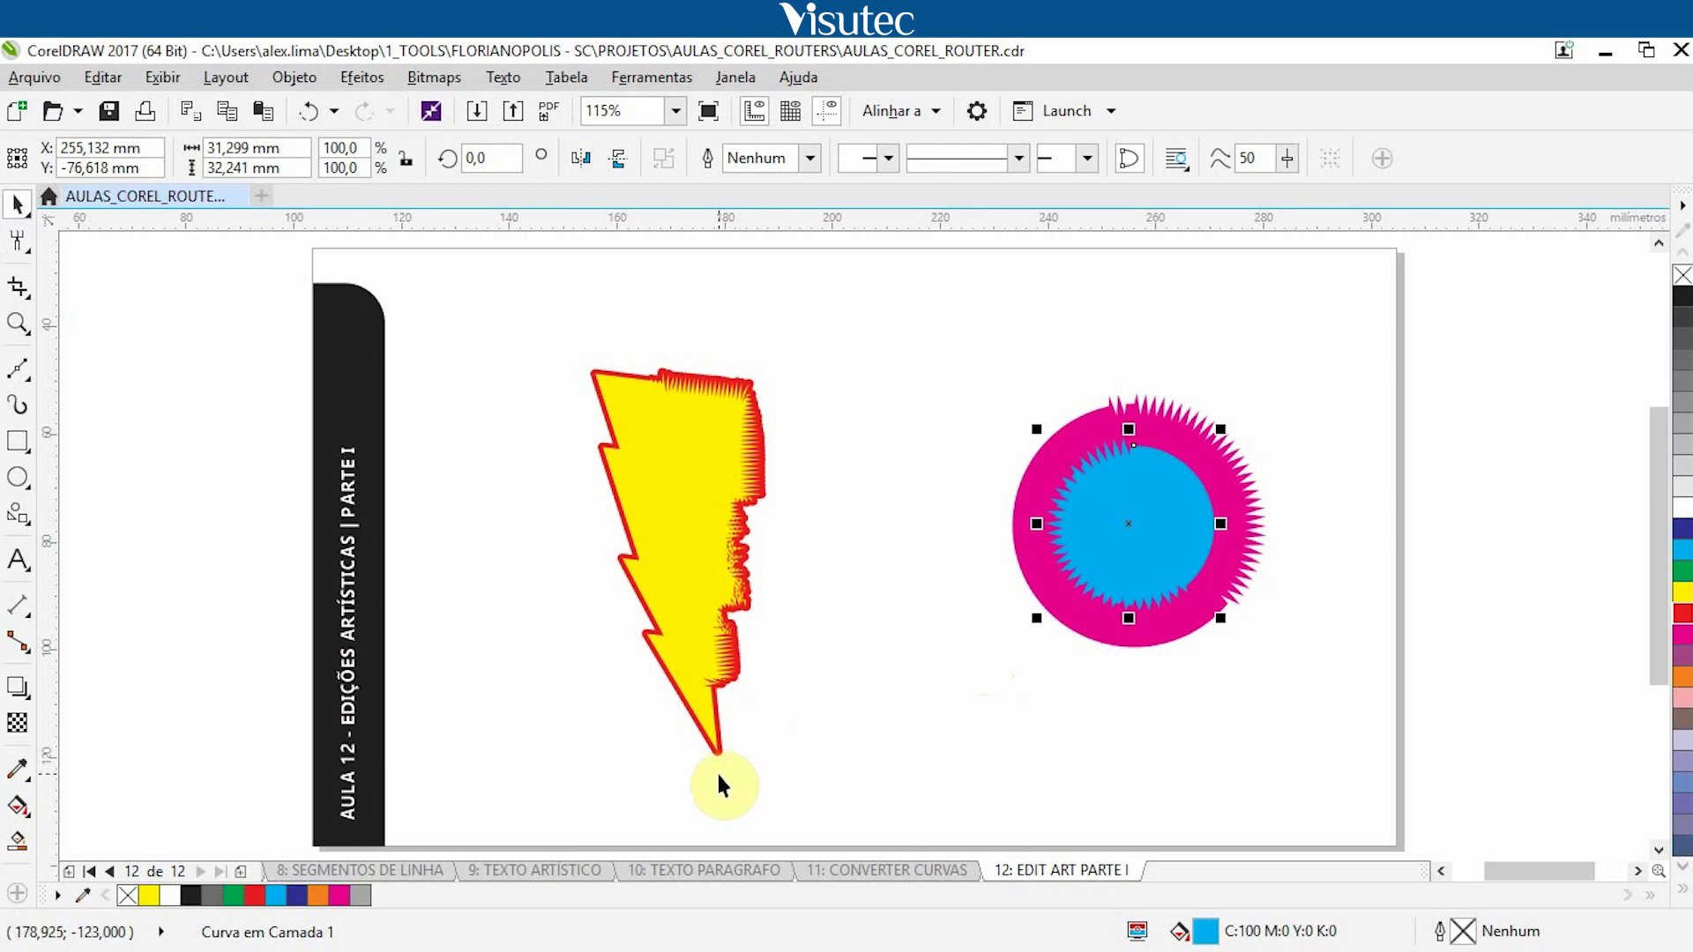
{"action": "left_click", "coordinate": [19, 238]}
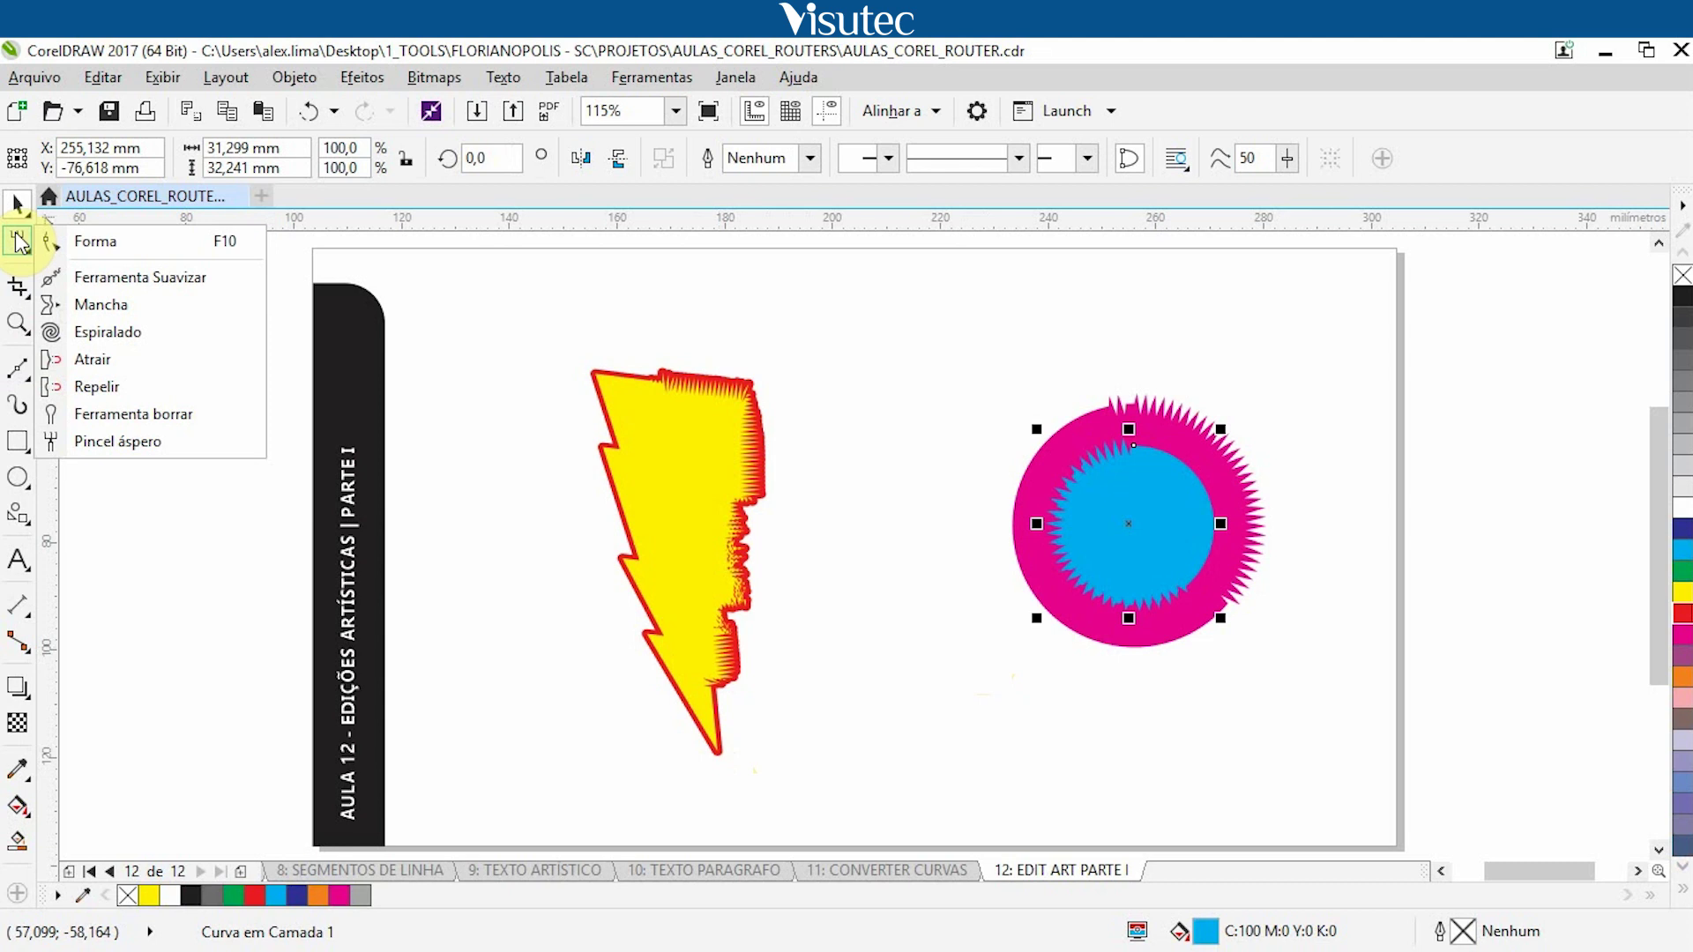